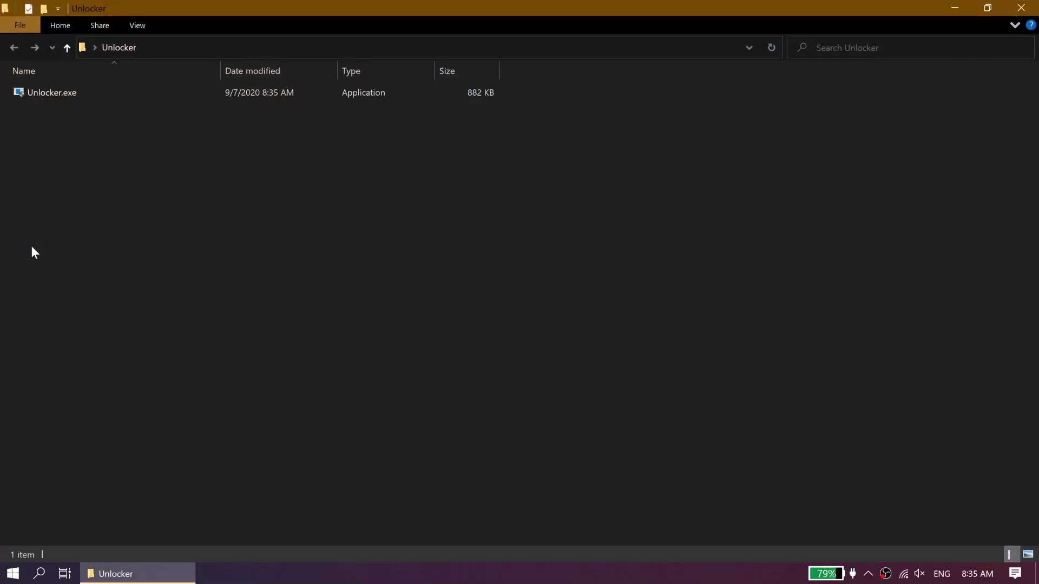
- Run Unlocker.exe despite the SmartScreen warning and quit its console once the patch is complete
double_click(161, 98)
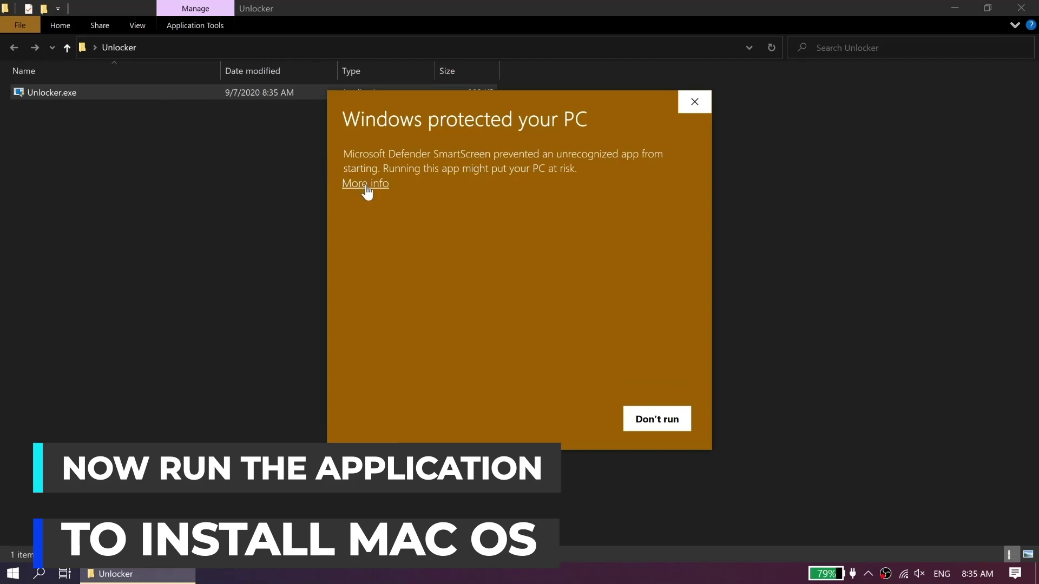
left_click(362, 184)
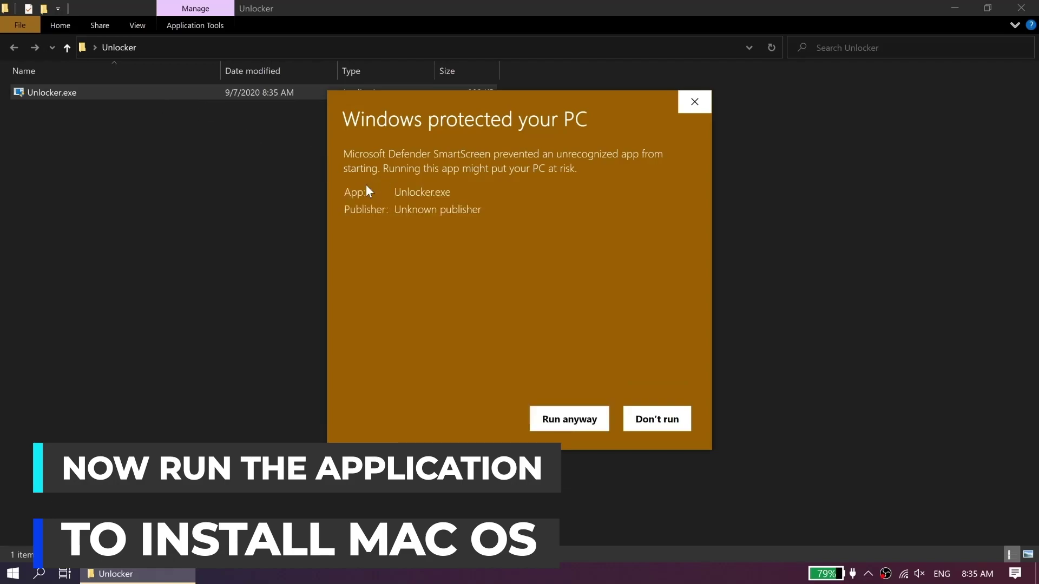
left_click(579, 427)
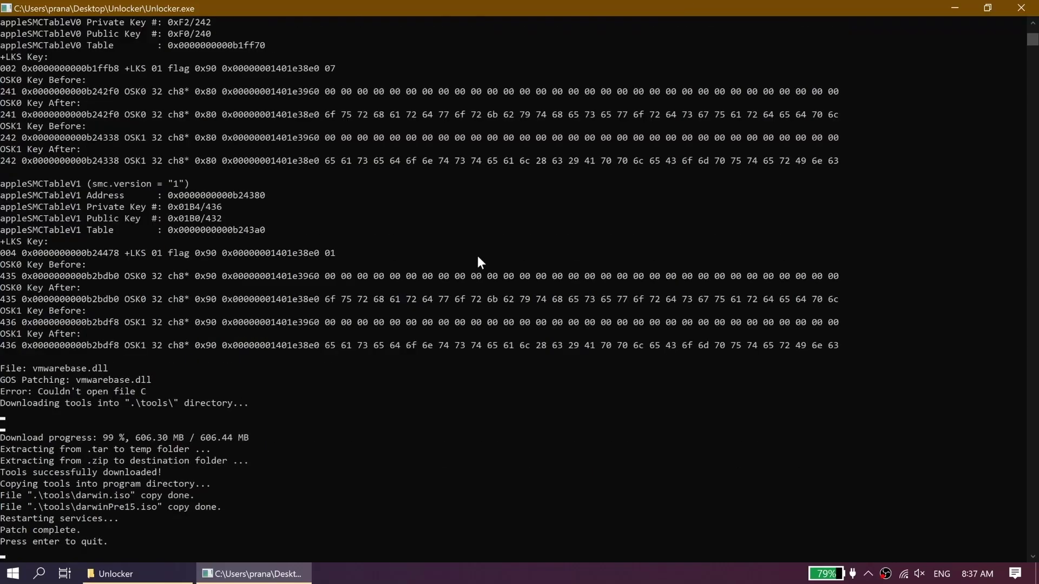
key("Return")
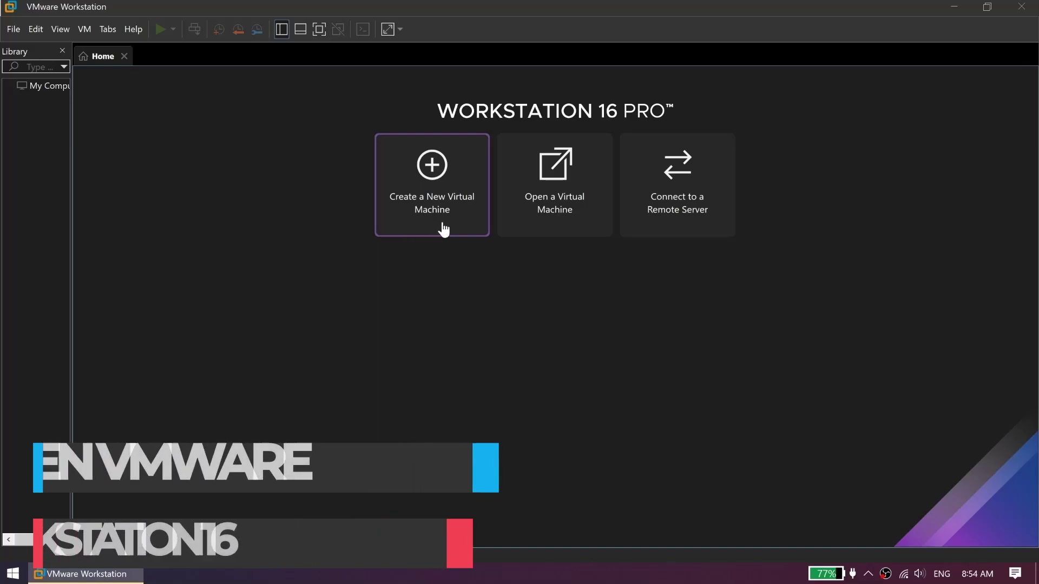
- Start a new virtual machine in VMware Workstation with the typical configuration, using BigSur.iso from the macOS folder as the installer disc image
left_click(441, 227)
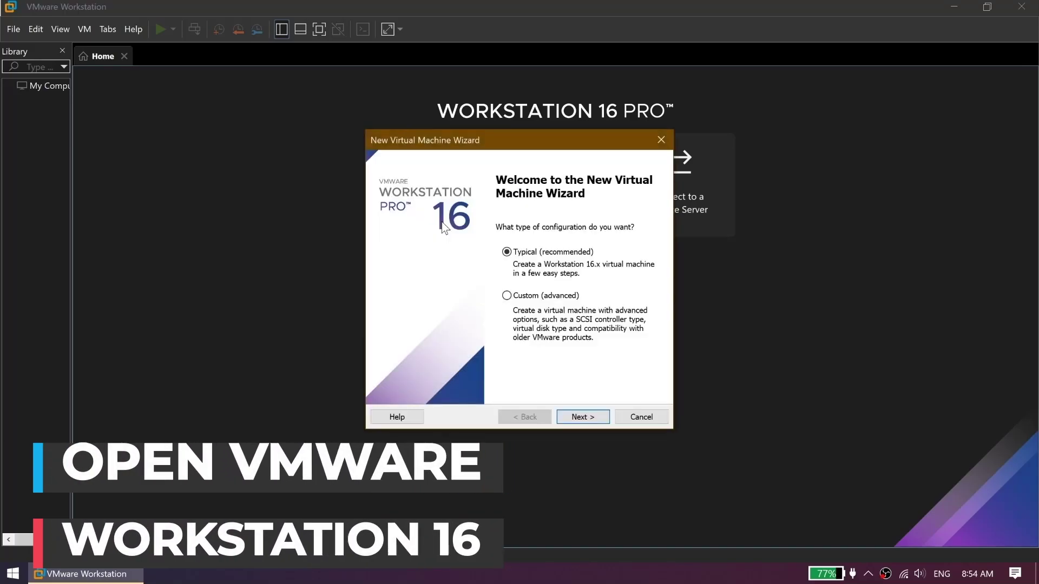
left_click(582, 417)
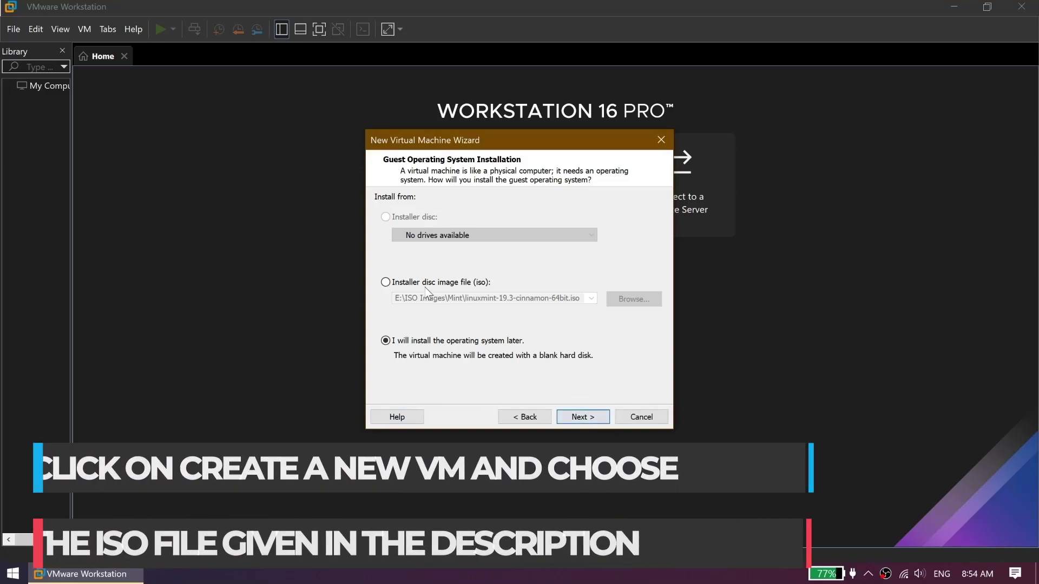
left_click(466, 283)
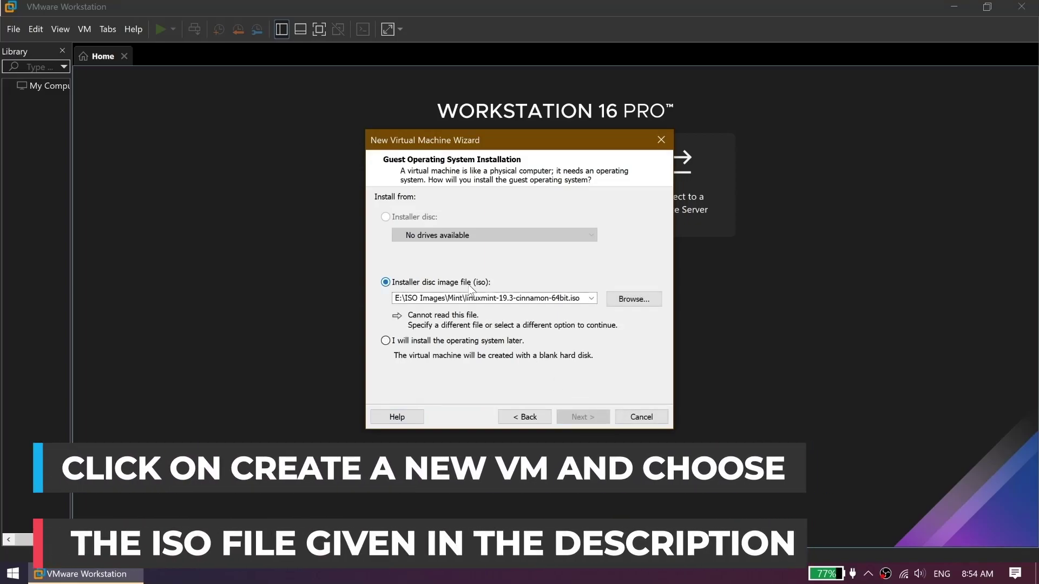
left_click(621, 301)
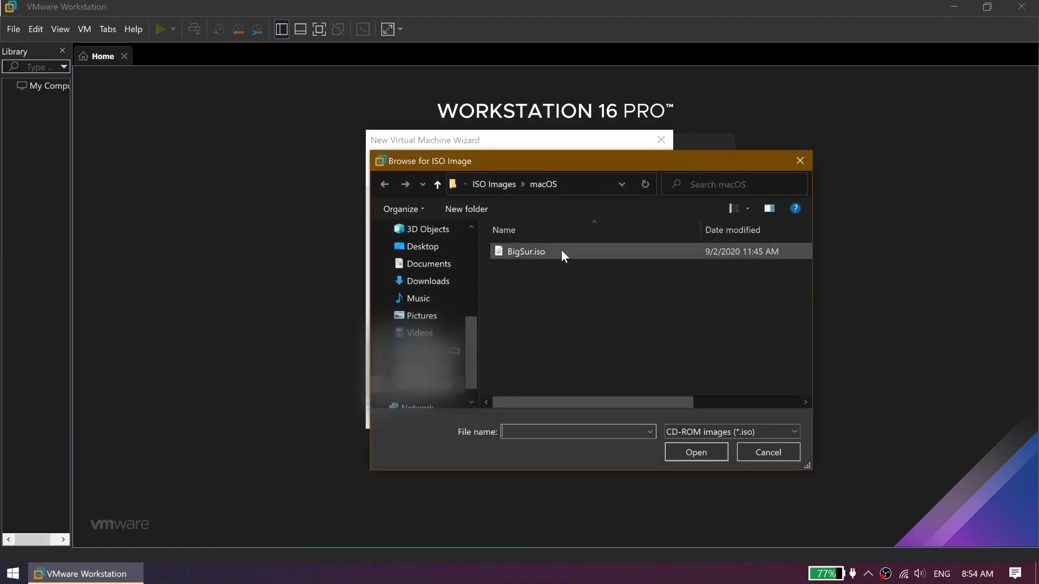
left_click(580, 251)
key("Return")
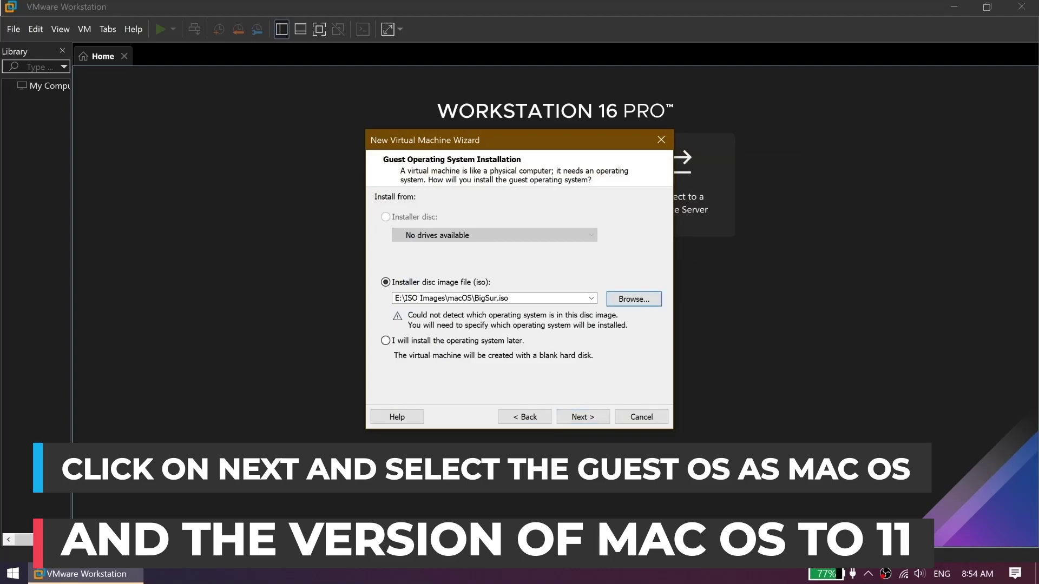
- Choose Apple Mac OS X as the guest operating system with version macOS 11.0
left_click(590, 418)
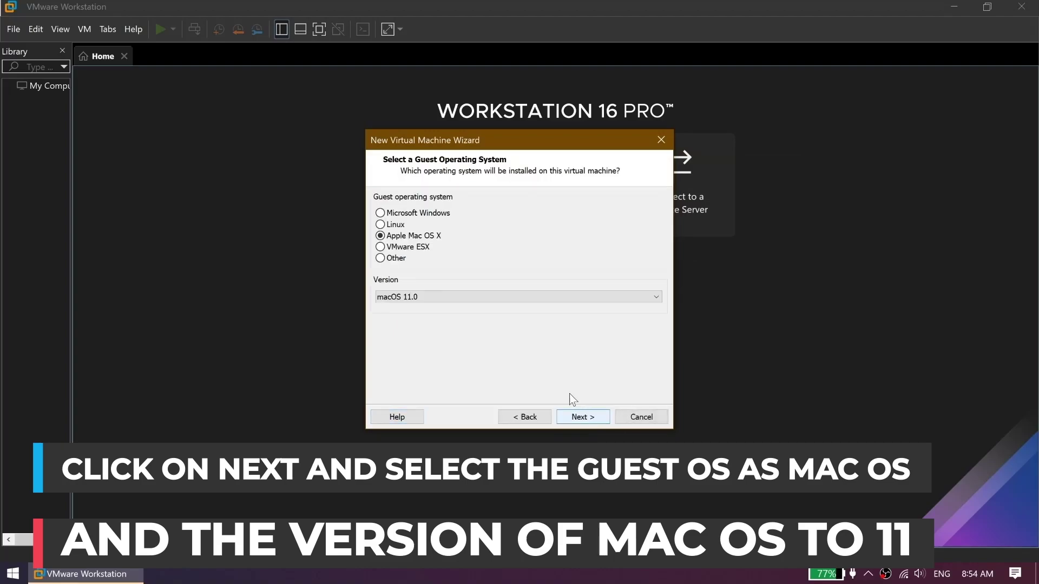
left_click(410, 298)
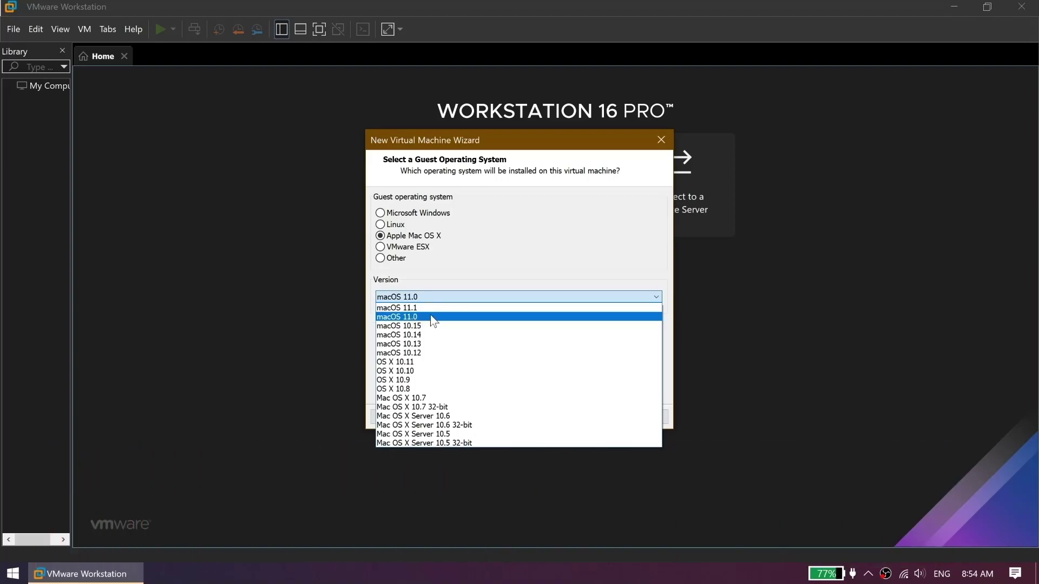
left_click(431, 316)
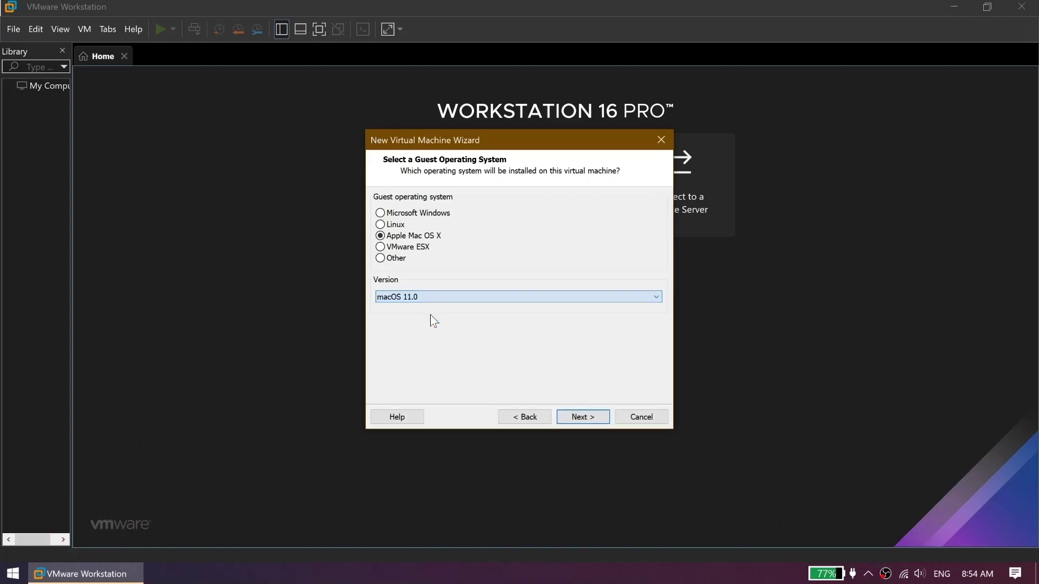
left_click(583, 417)
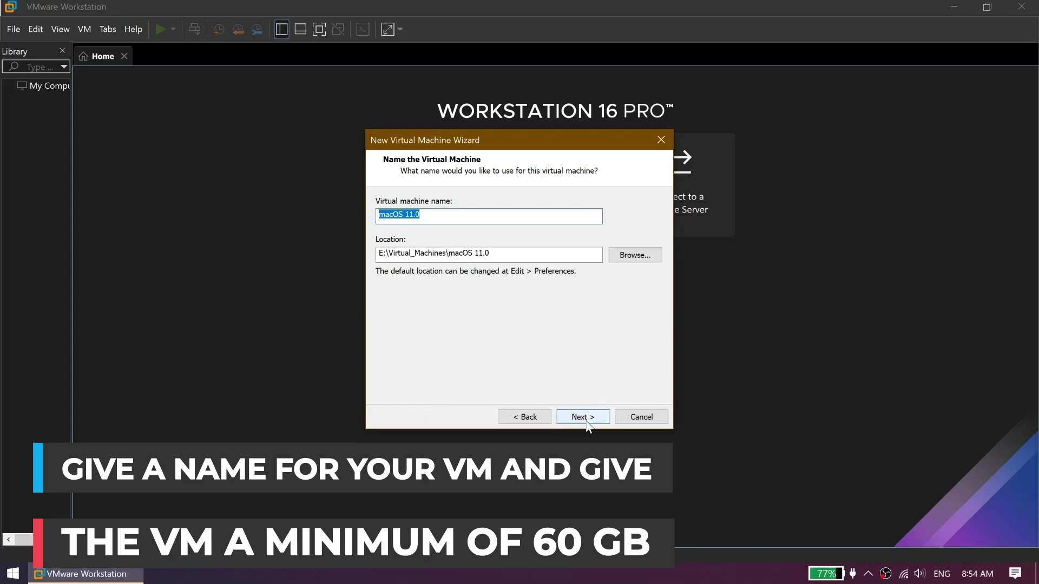
- Keep the default machine name and 80 GB disk size, store the virtual disk as a single file, and finish creating the machine
left_click(587, 421)
left_click(469, 287)
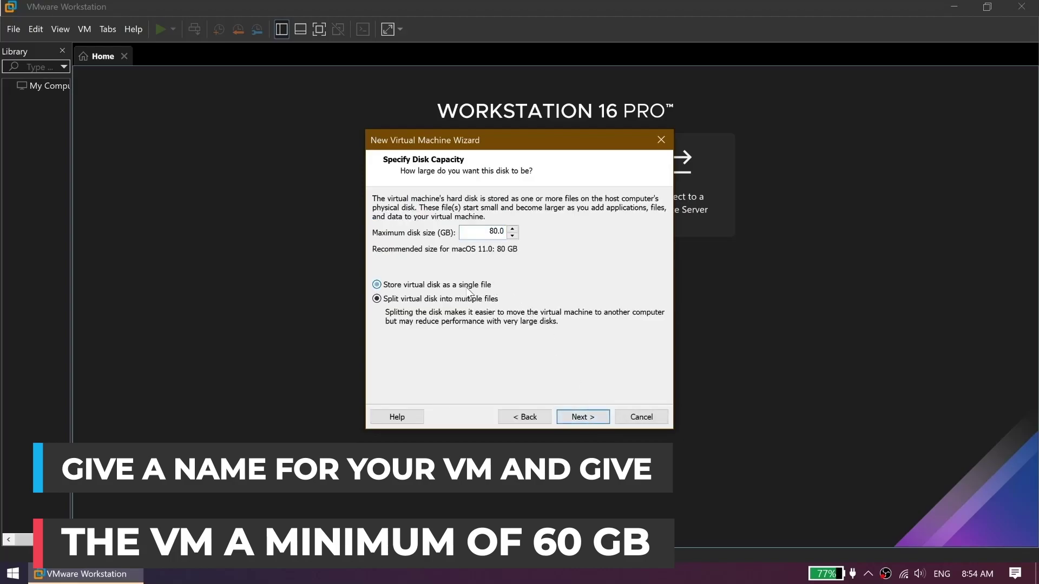
left_click(596, 418)
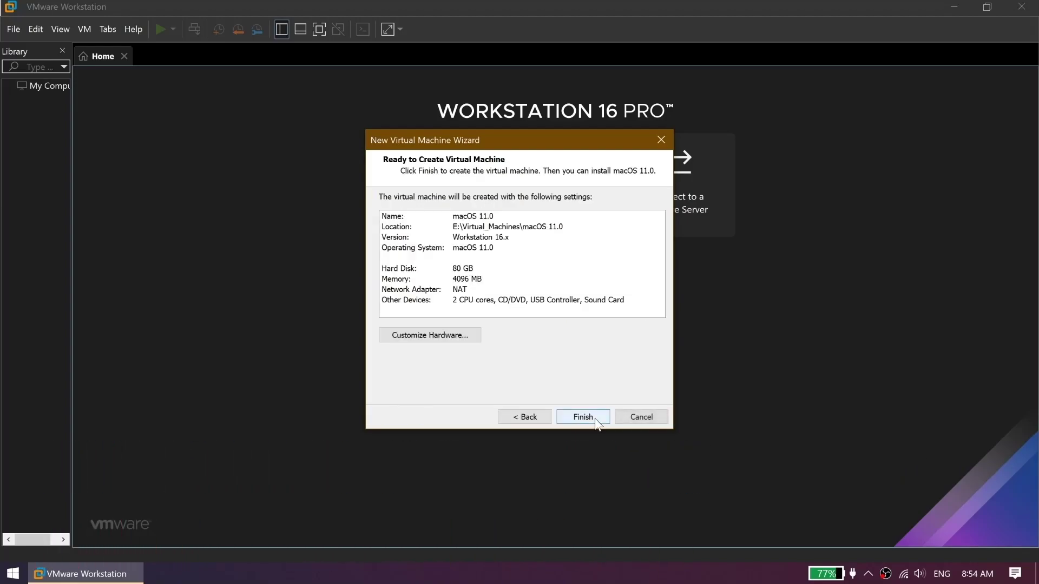
left_click(583, 417)
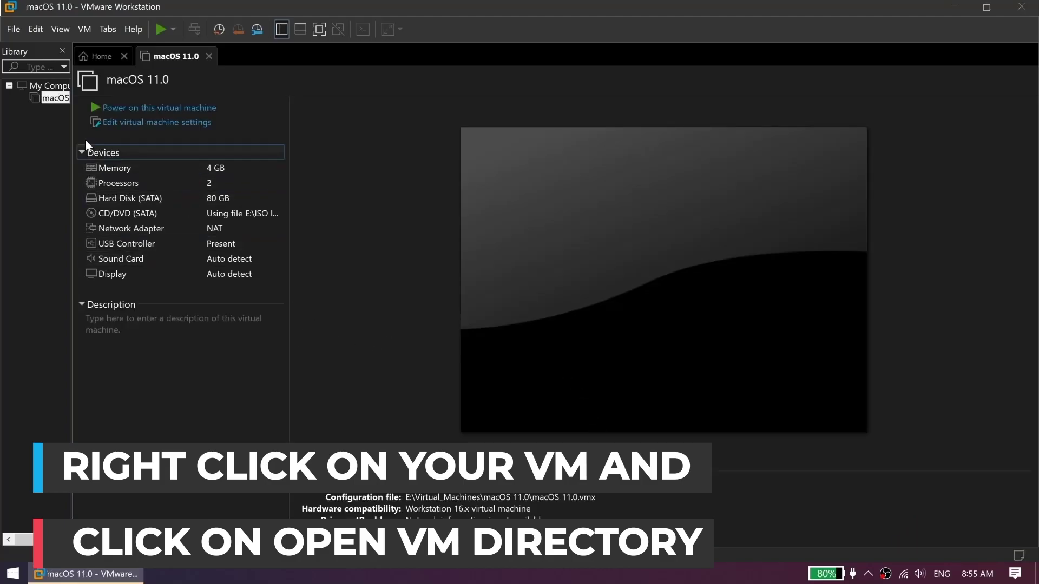
- Open the macOS 11.0.vmx file from the virtual machine's directory in Notepad
right_click(43, 96)
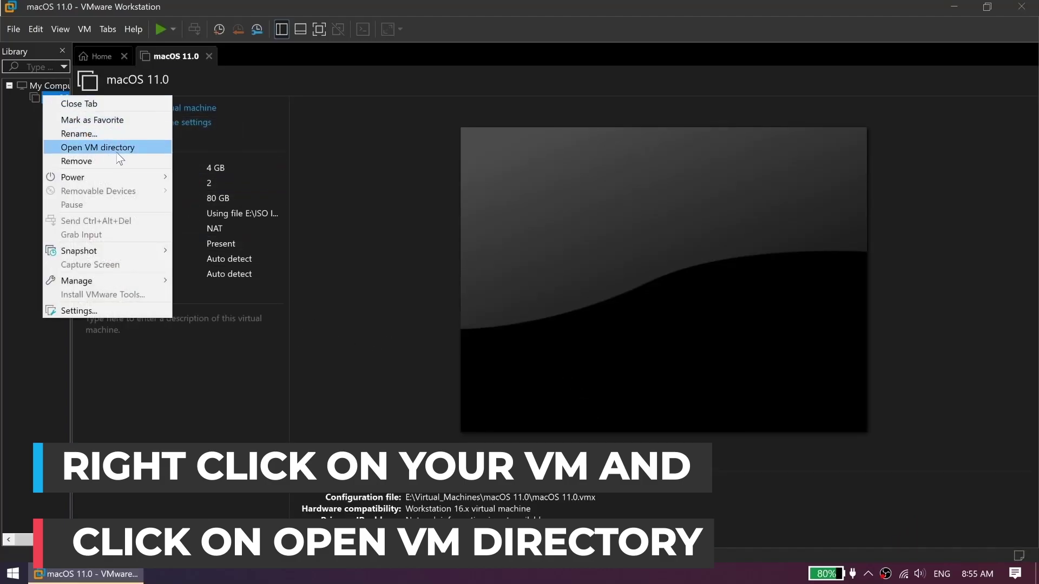
left_click(156, 150)
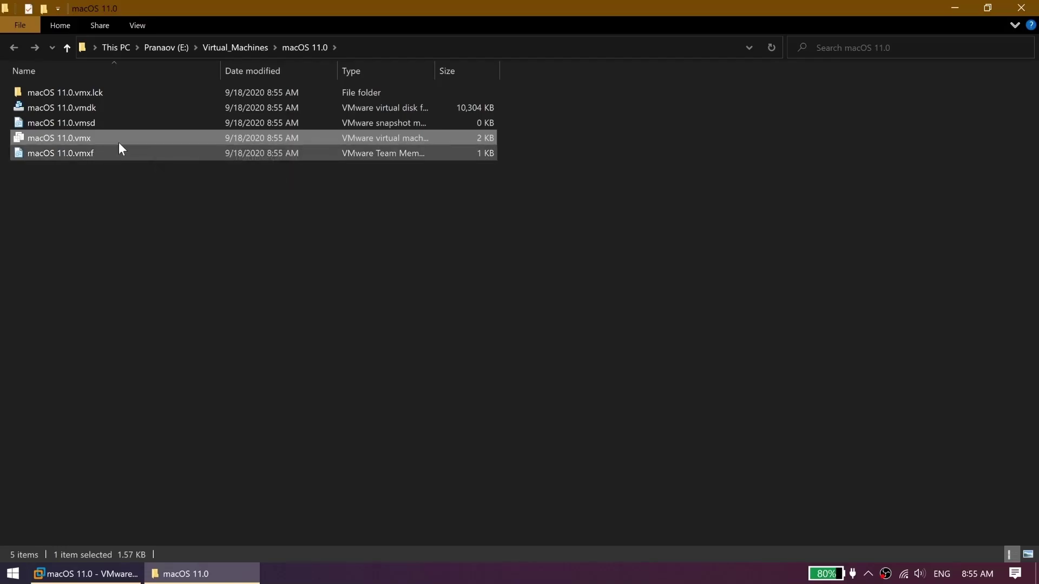
right_click(135, 138)
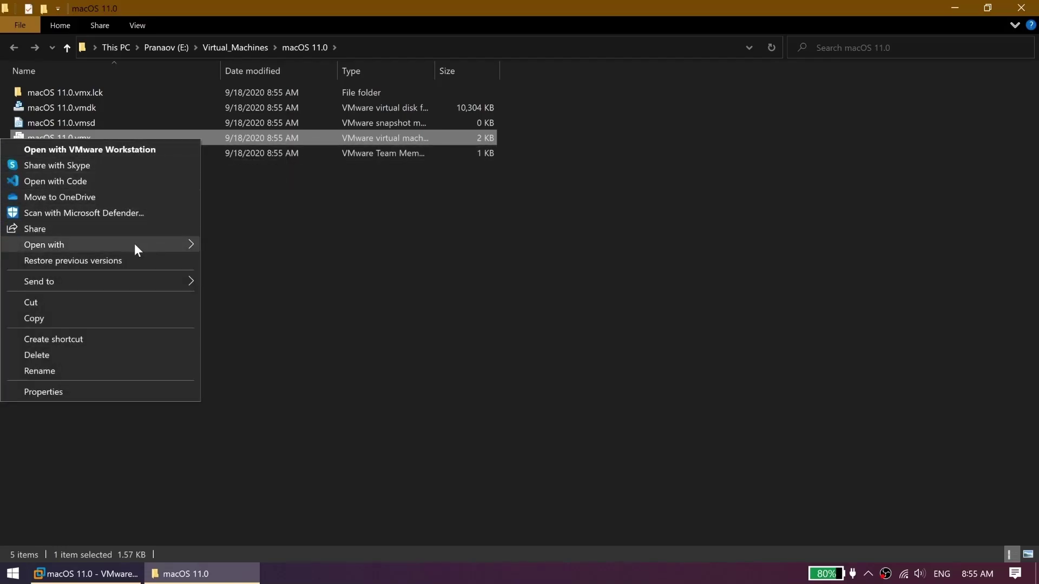
mouse_move(134, 243)
left_click(238, 315)
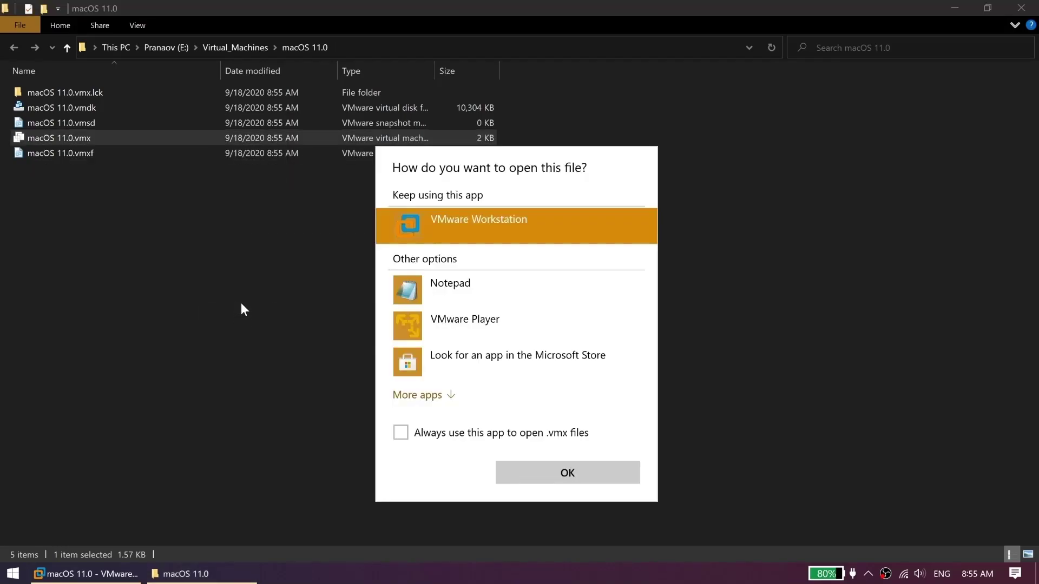
left_click(447, 291)
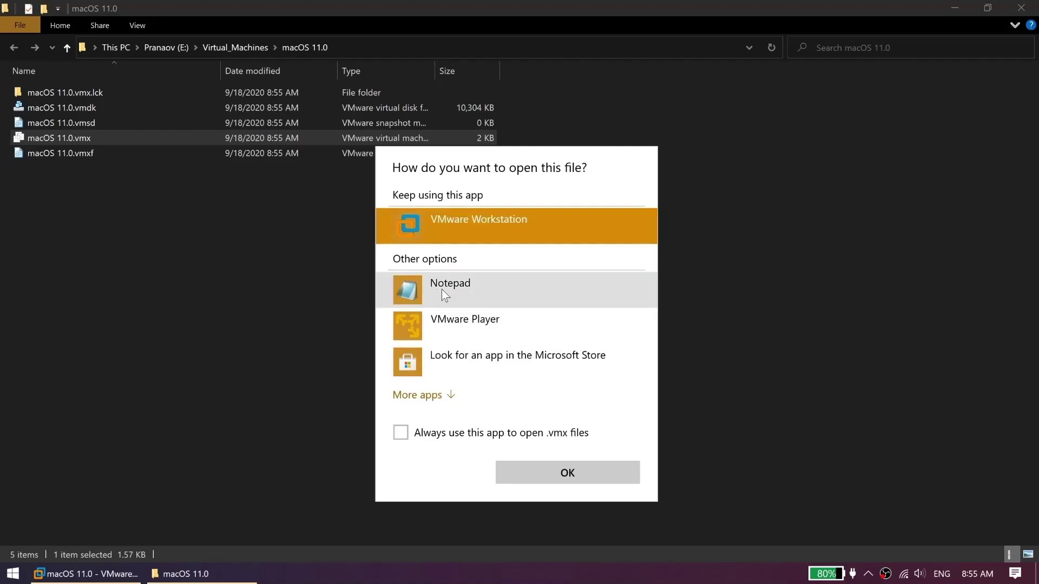
left_click(447, 290)
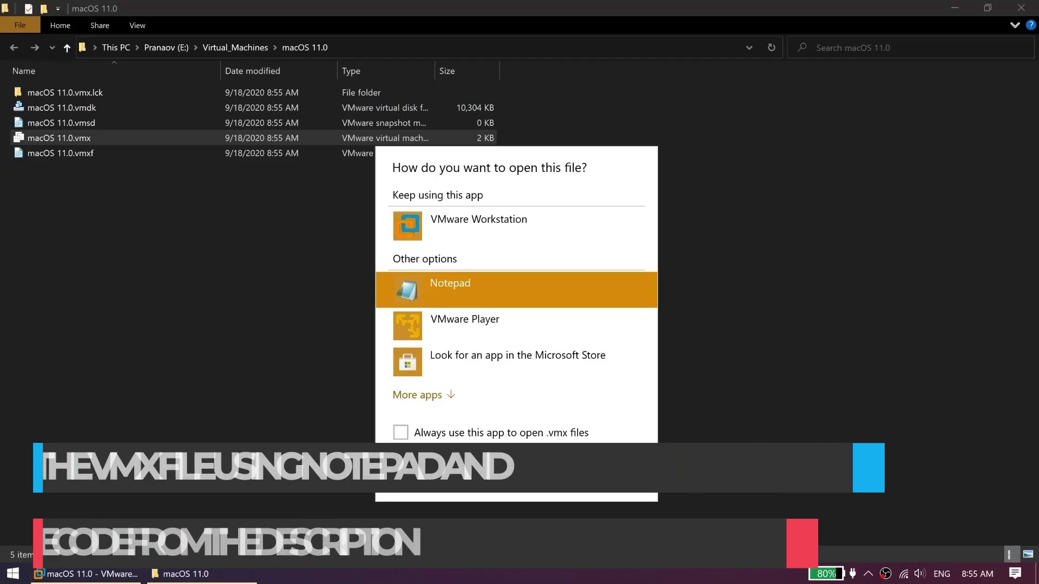
key("Return")
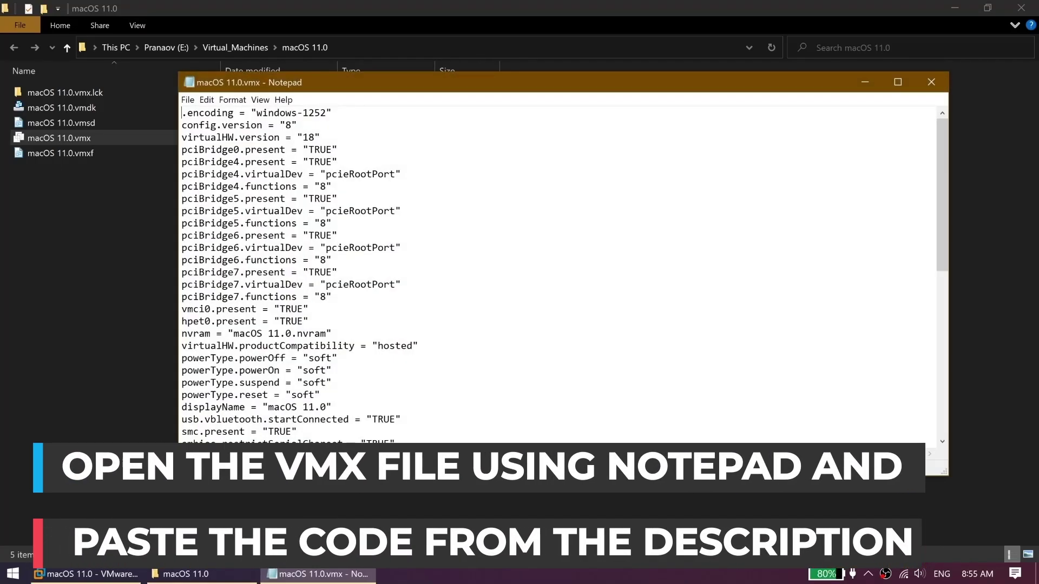
- Append the copied lines smc.version = 0, smbios.reflectHost = TRUE, hw.model = MacBookPro14,3 and board-id = Mac-551B86E5744E2388 to the end of the file, with quoted values
left_click_drag(946, 180, 947, 345)
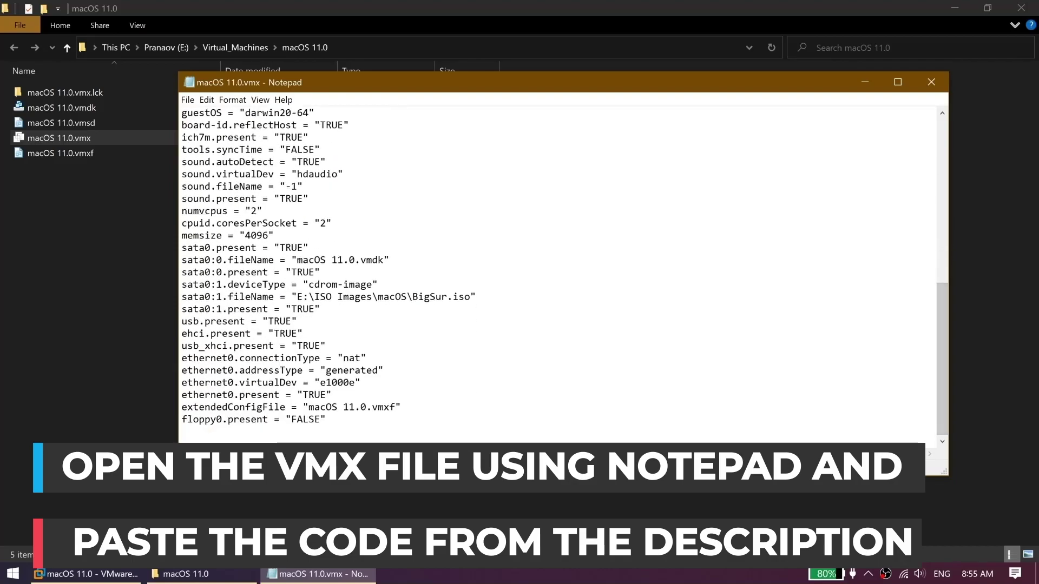
right_click(282, 259)
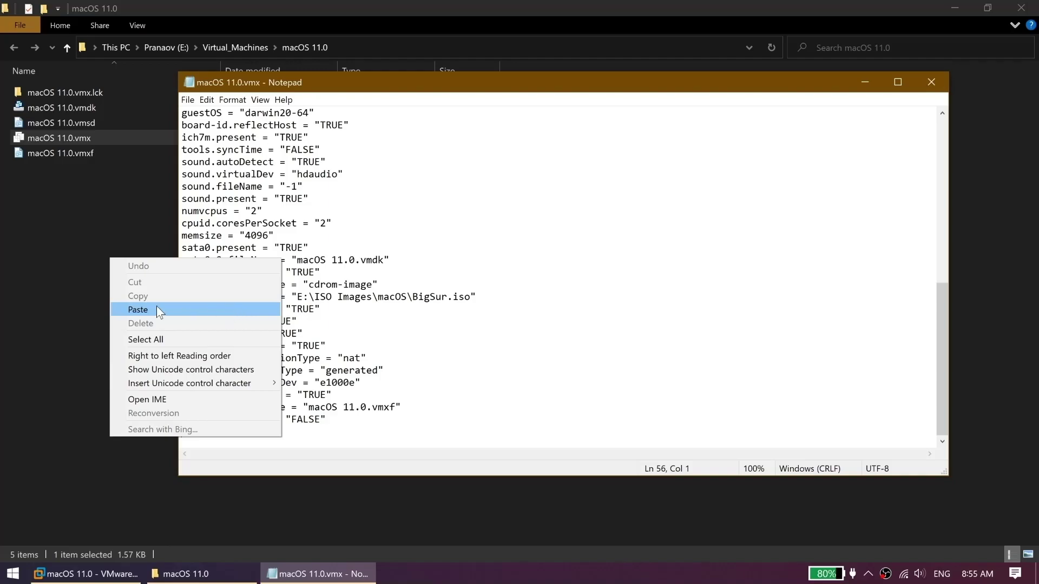
left_click(217, 310)
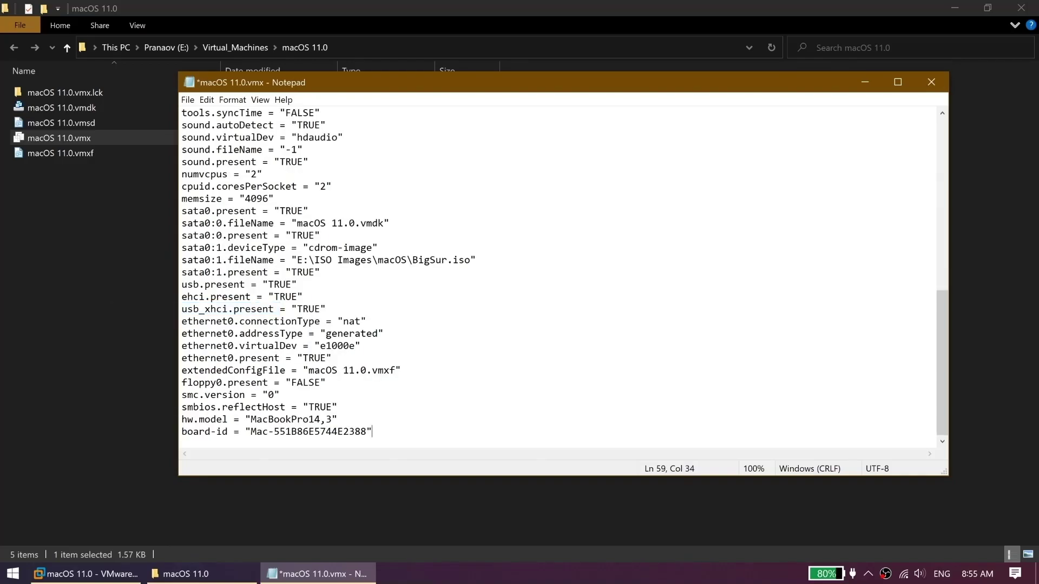
key("Return")
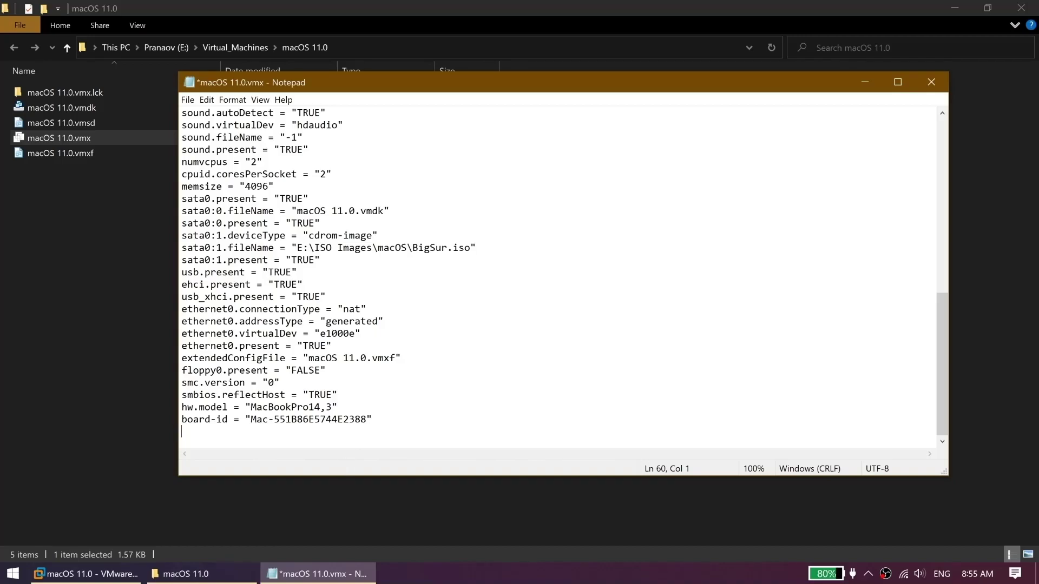
key("shift+Up")
key("shift+Up")
key("shift+Up")
key("shift+Home")
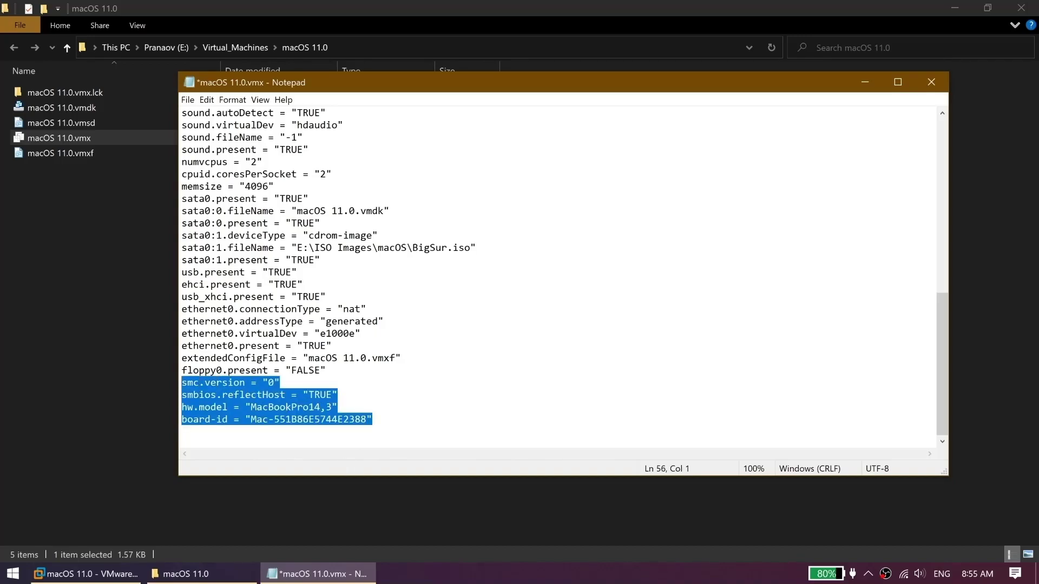
- Save the changes to macOS 11.0.vmx while closing it, and close the virtual machine's folder window
left_click(931, 82)
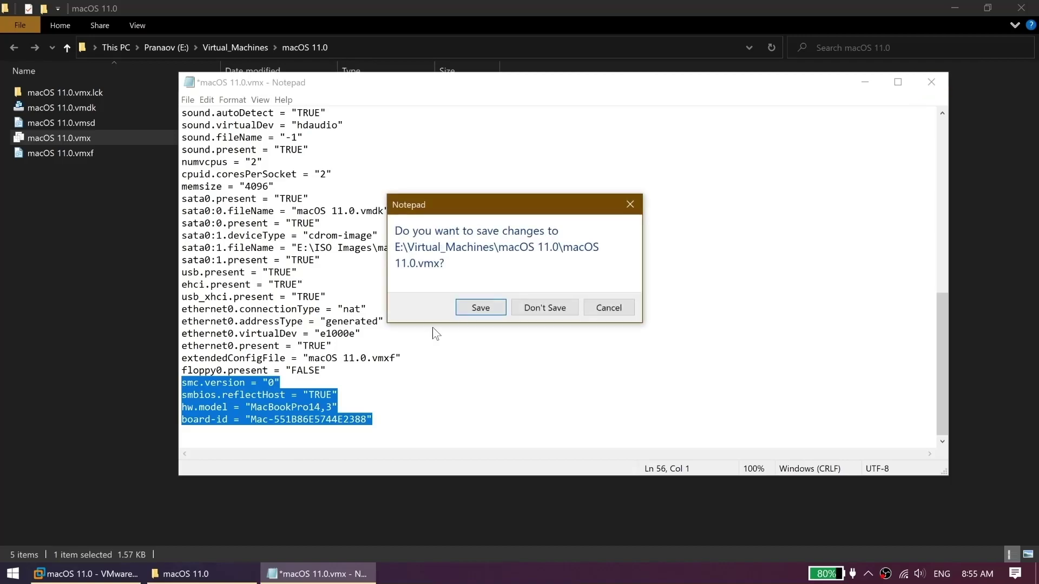
left_click(479, 310)
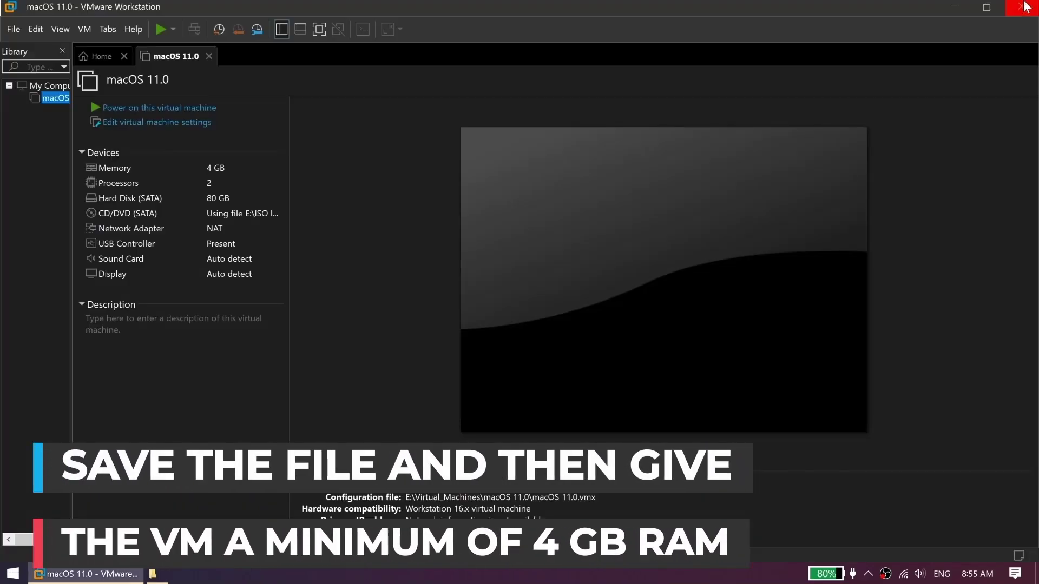
left_click(1021, 8)
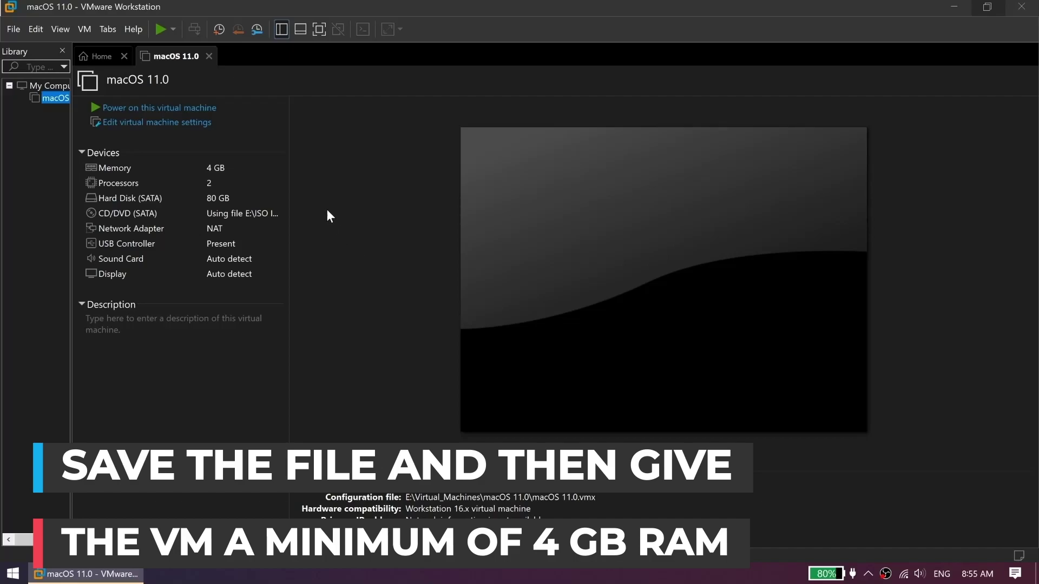
- Set the virtual machine's memory to 16 GB and its number of cores per processor to 4
double_click(242, 171)
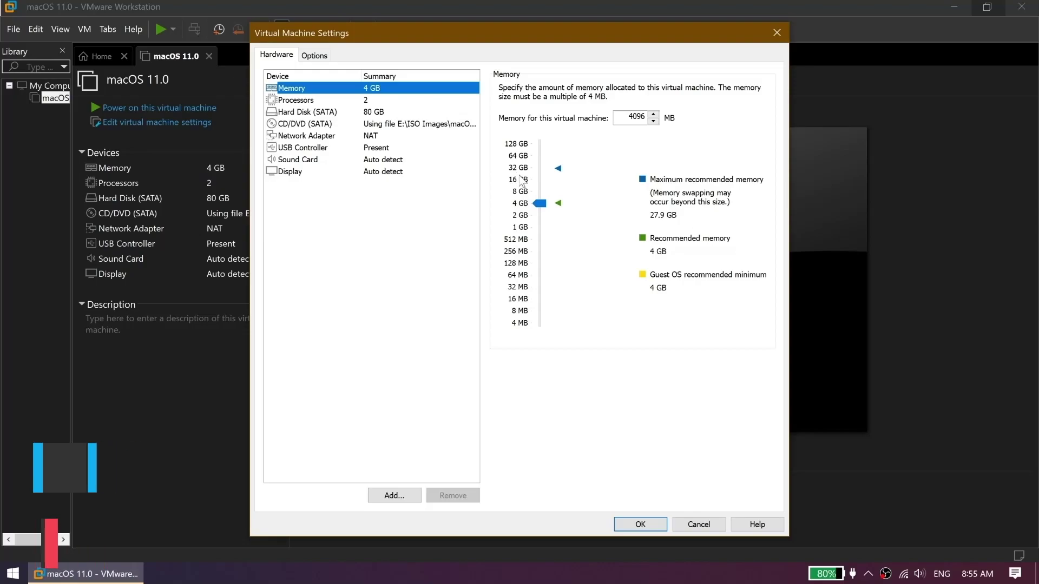
left_click(522, 181)
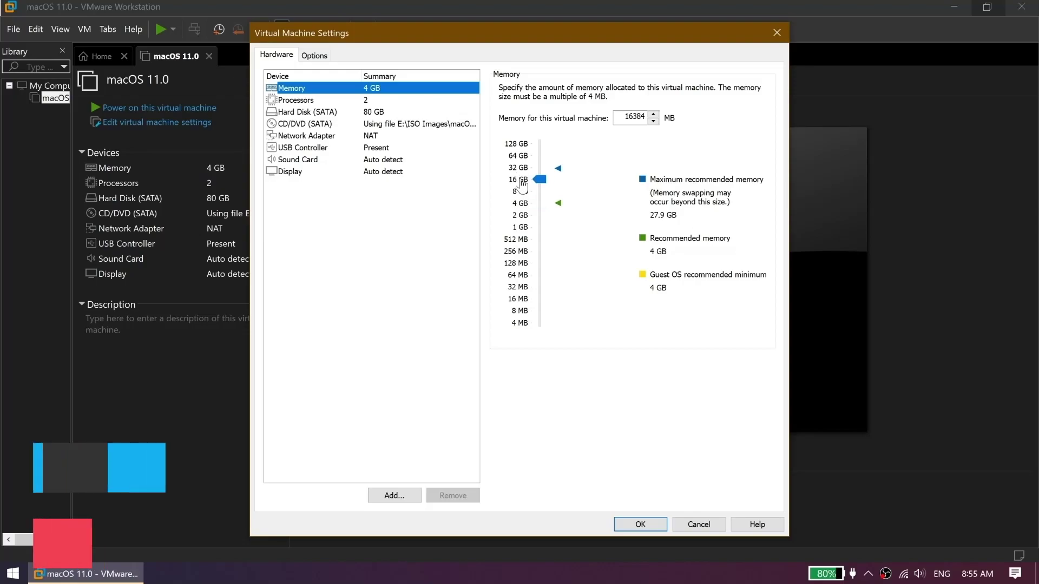
left_click(346, 102)
left_click(664, 107)
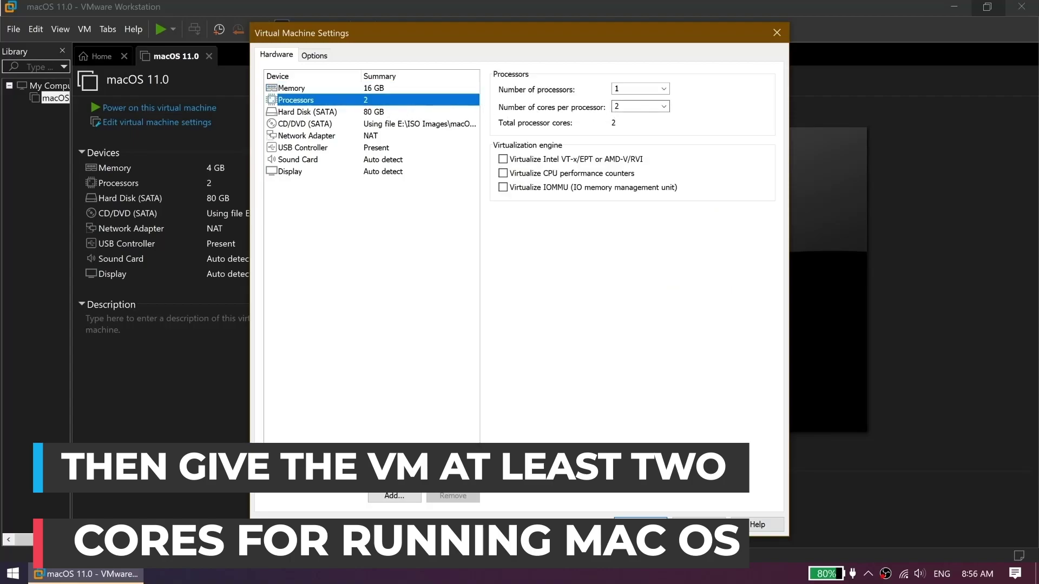
left_click(659, 145)
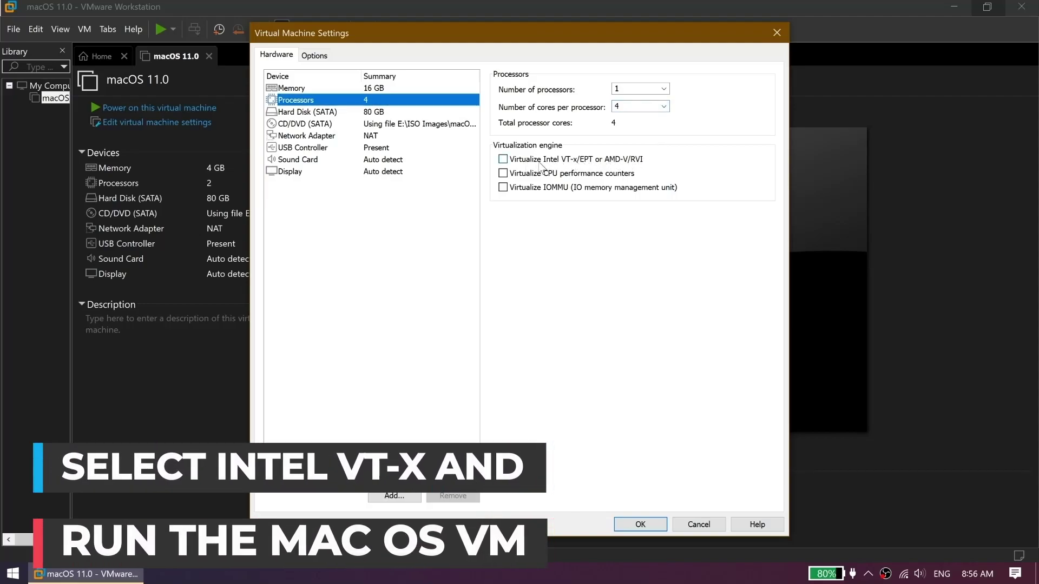
- Enable Virtualize Intel VT-x/EPT or AMD-V/RVI for the virtual machine's processors, and power the machine on in full screen
left_click(590, 163)
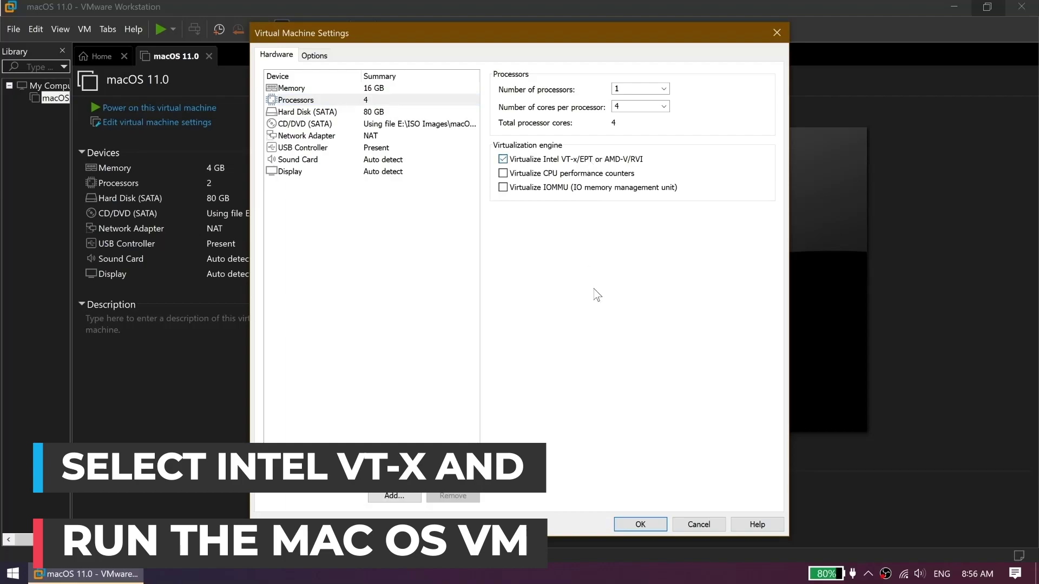
left_click(633, 524)
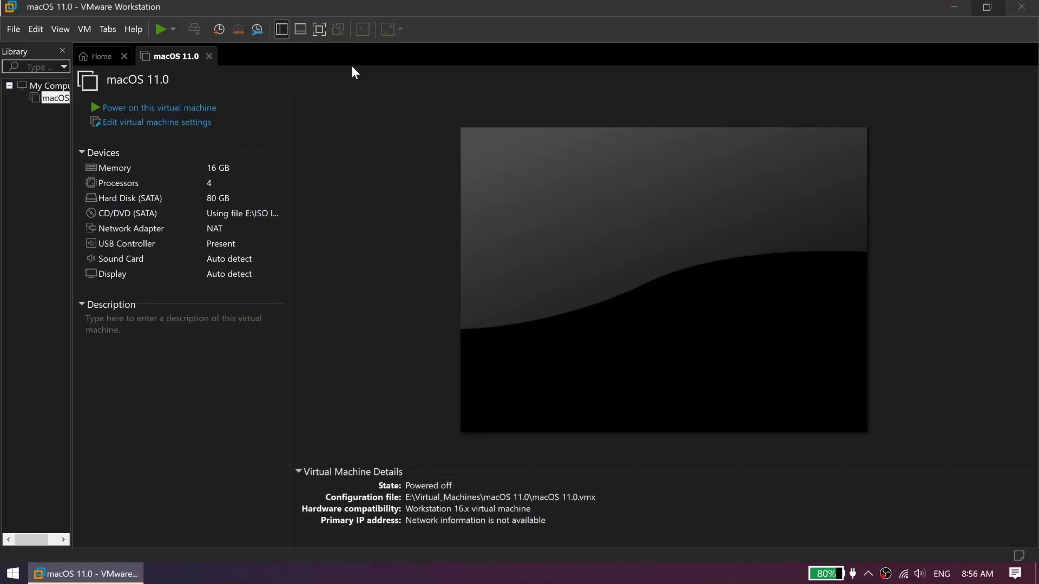
left_click(320, 30)
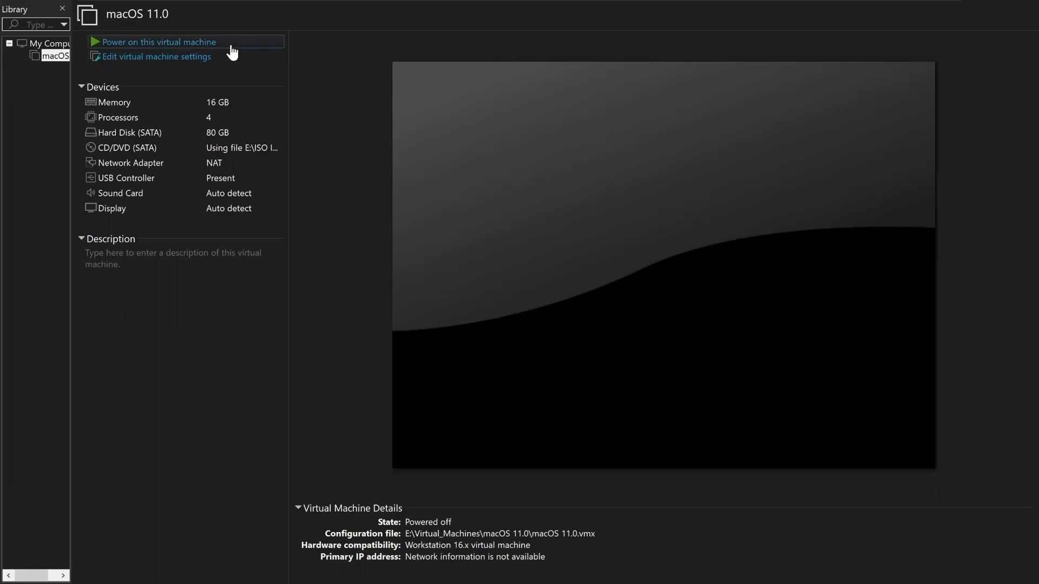
left_click(233, 44)
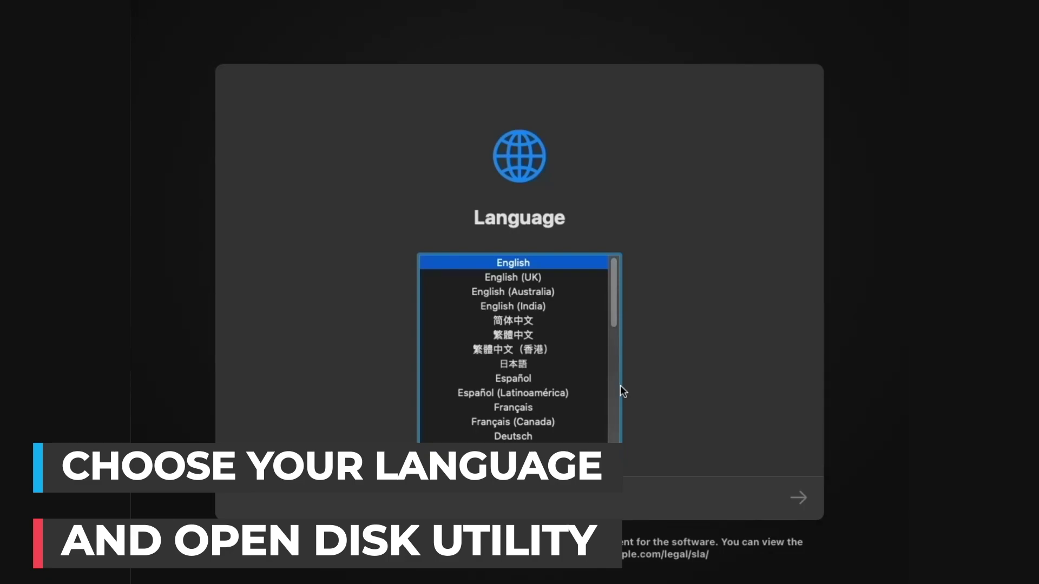
- Accept English as the installer language and open Disk Utility from the macOS recovery options
left_click(800, 503)
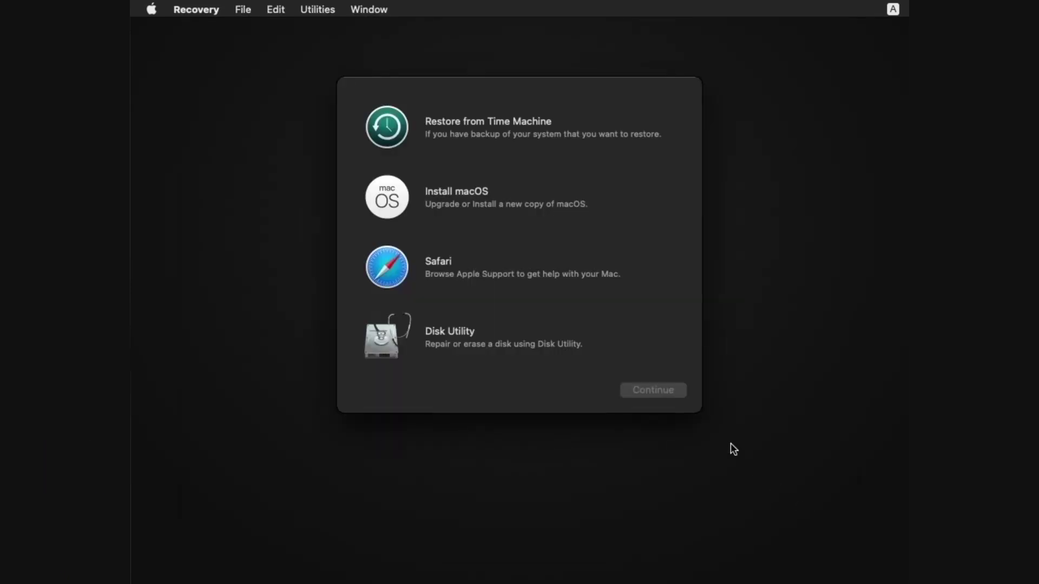
left_click(588, 350)
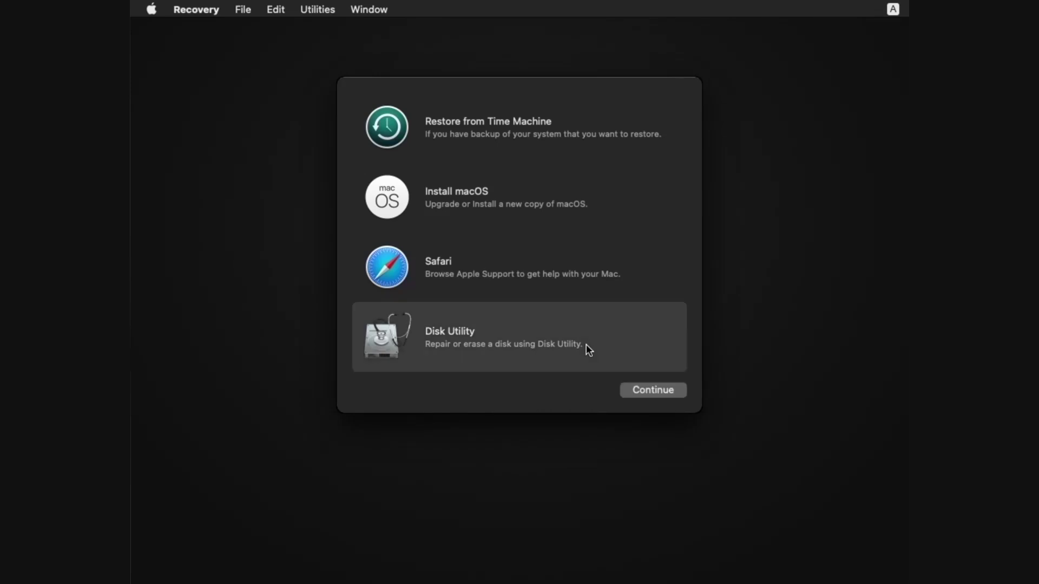
left_click(648, 388)
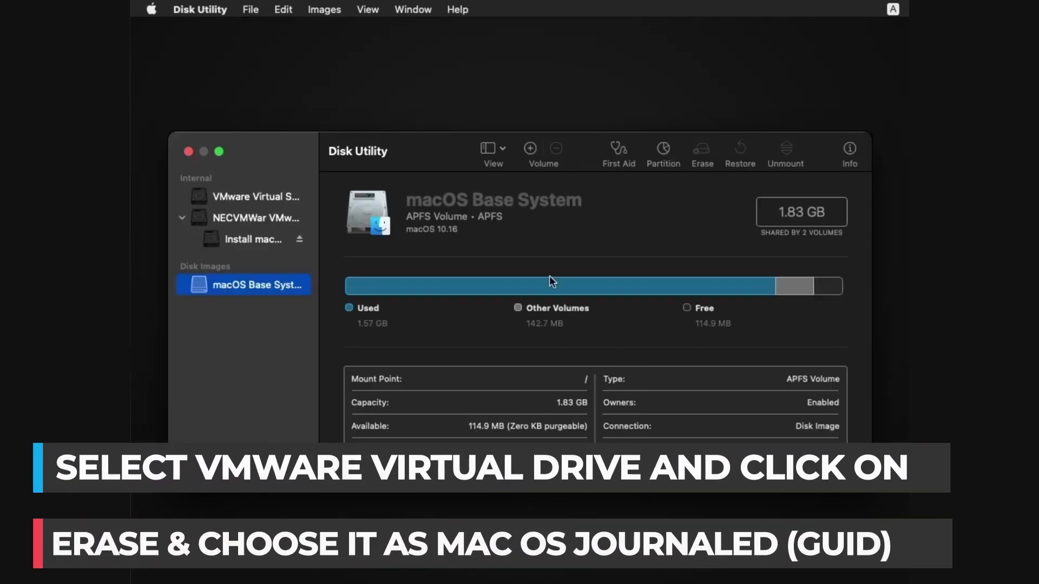
- Erase the VMware Virtual SATA Hard Drive Media as Untitled, using Mac OS Extended (Journaled) and GUID Partition Map, and close Disk Utility
left_click(261, 196)
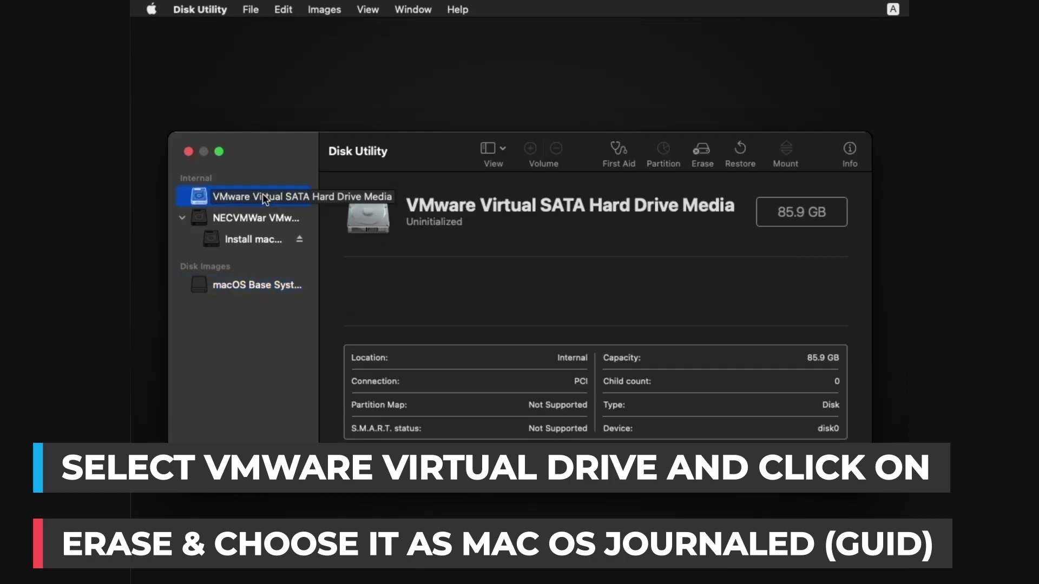
left_click(701, 151)
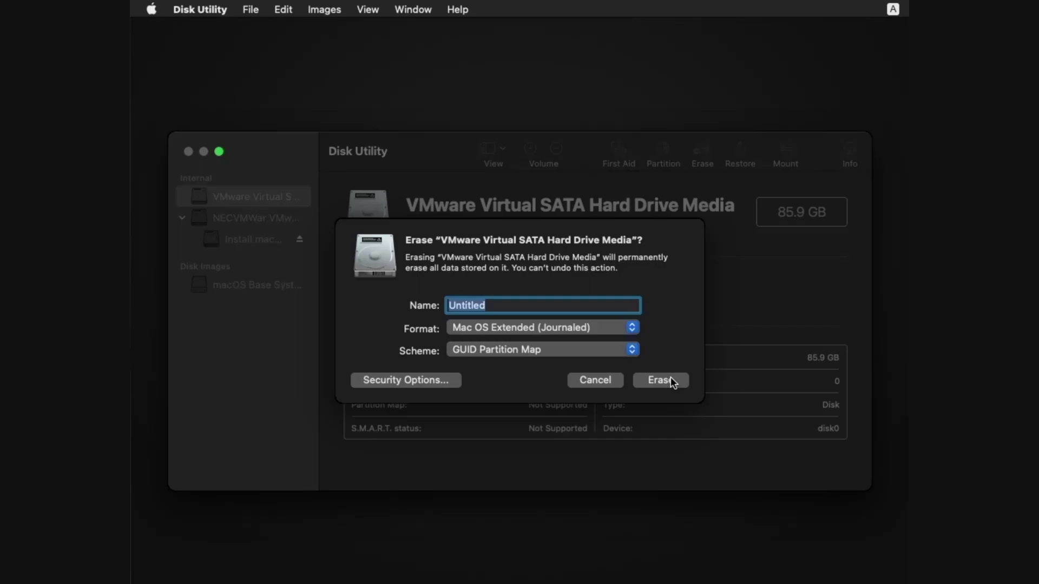
left_click(671, 379)
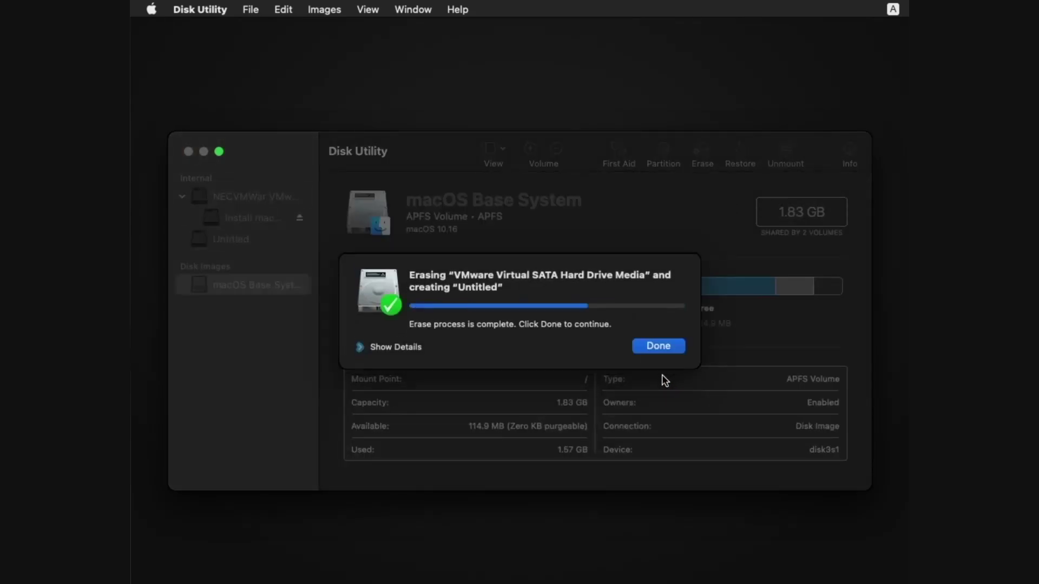
left_click(654, 347)
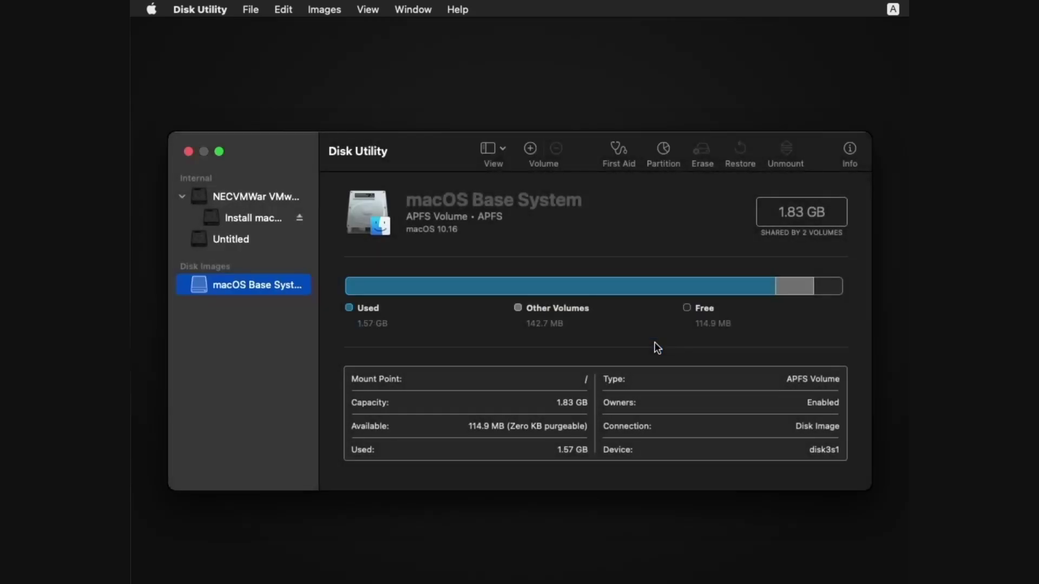
left_click(189, 152)
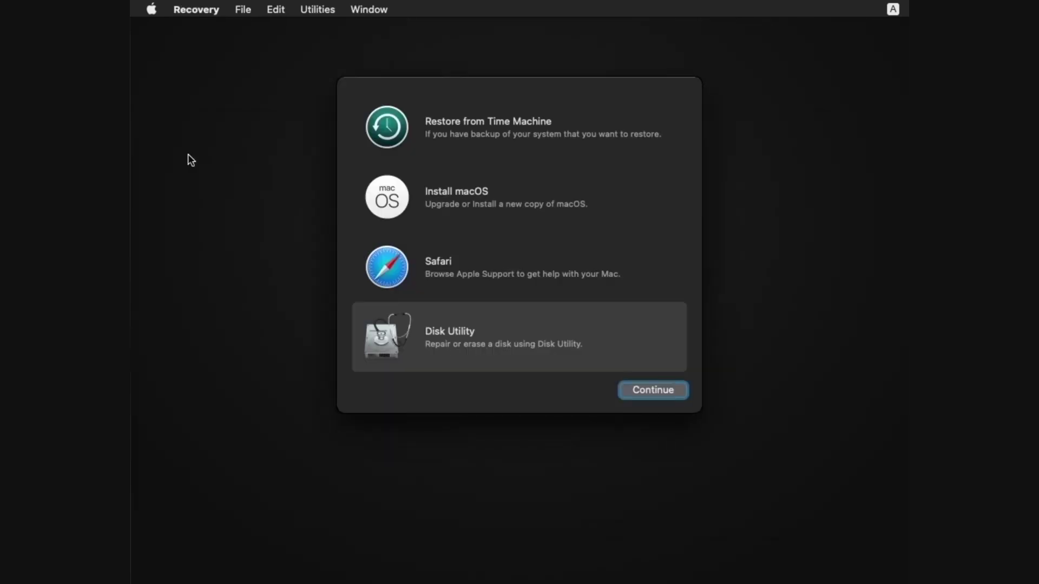
- Start installing macOS Big Sur Beta on the Untitled disk, agreeing to the software license terms
left_click(445, 208)
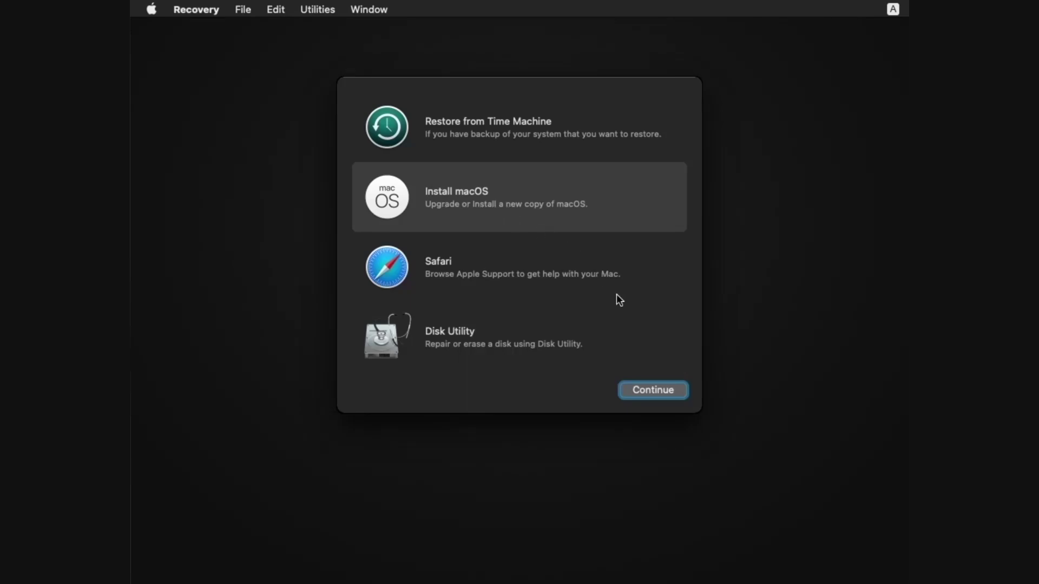
left_click(630, 389)
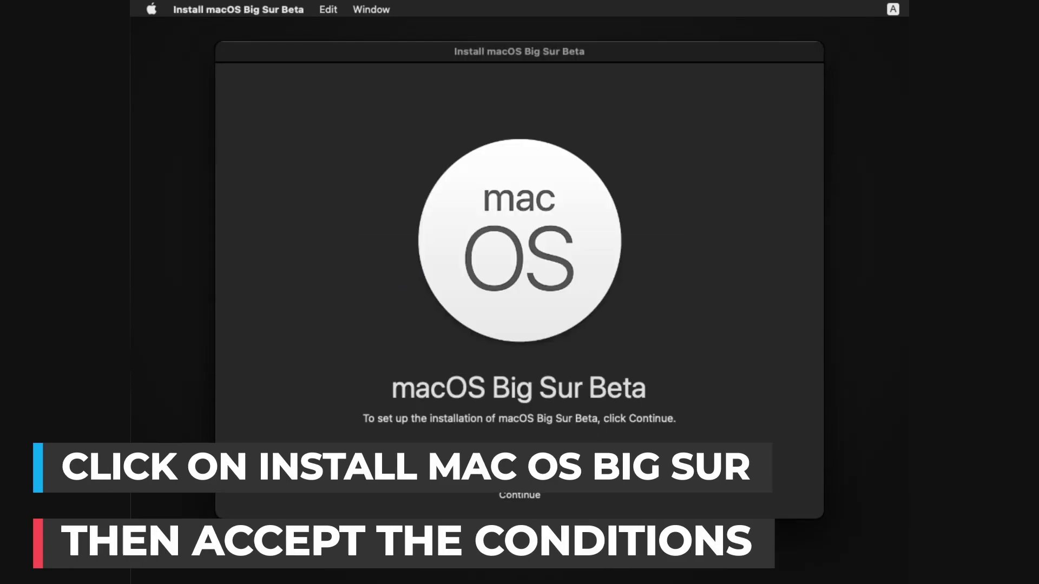
key("Return")
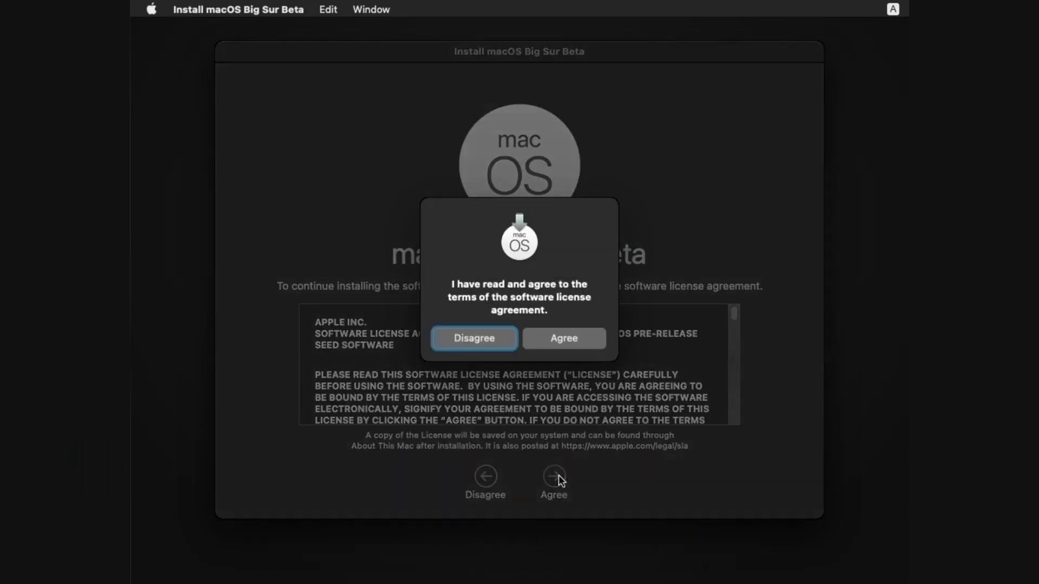
left_click(564, 339)
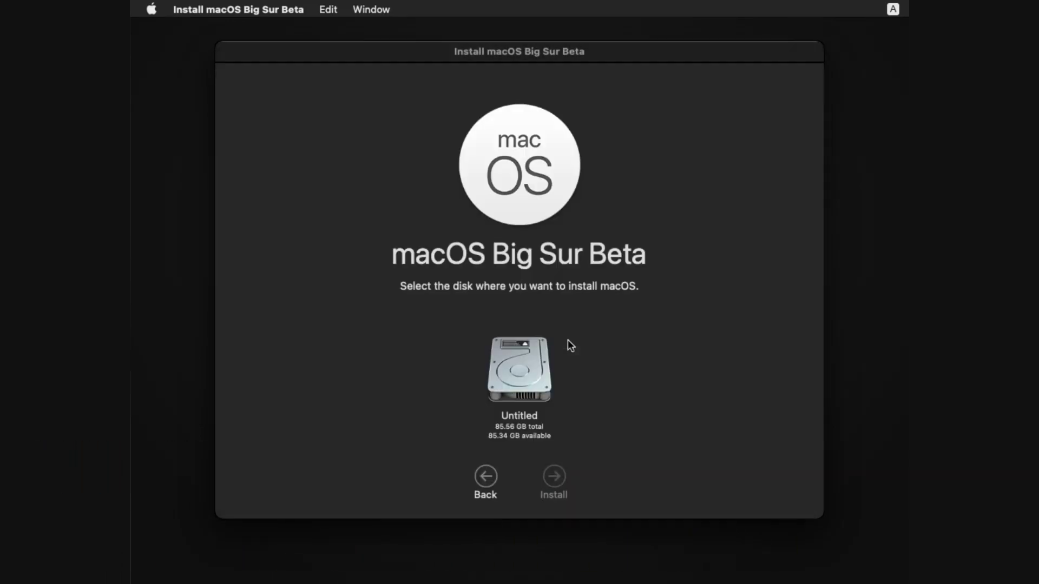
left_click(523, 383)
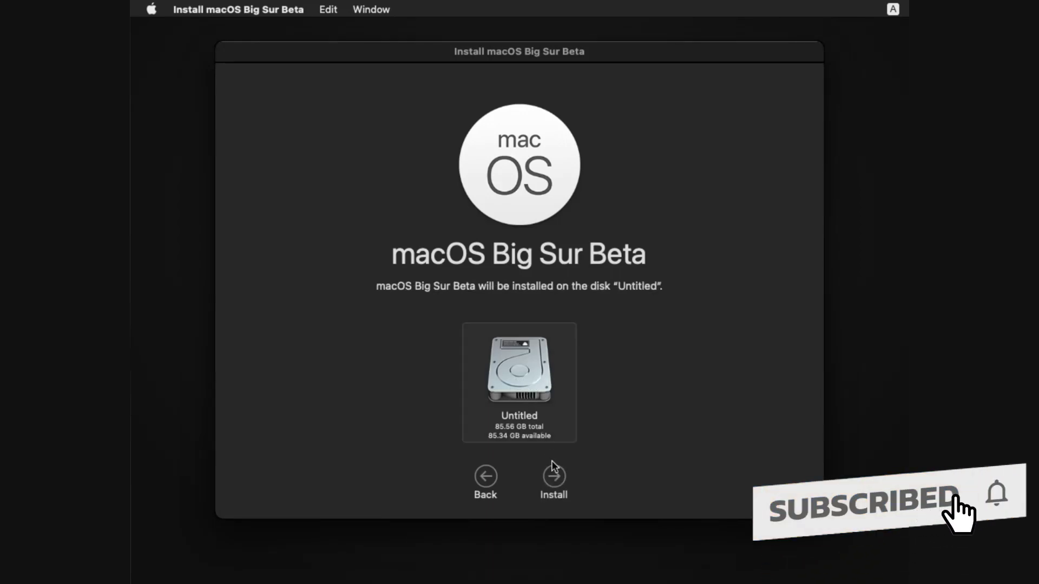
left_click(555, 476)
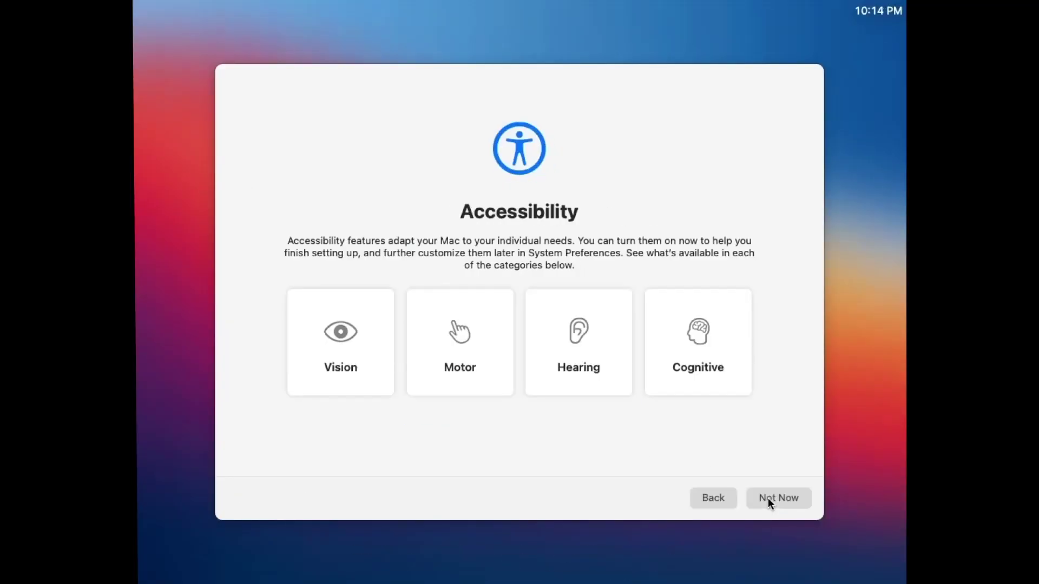
- Go through the macOS setup, skipping Accessibility, submitting the filled-in computer account form and accepting Share Audio Recordings
left_click(768, 498)
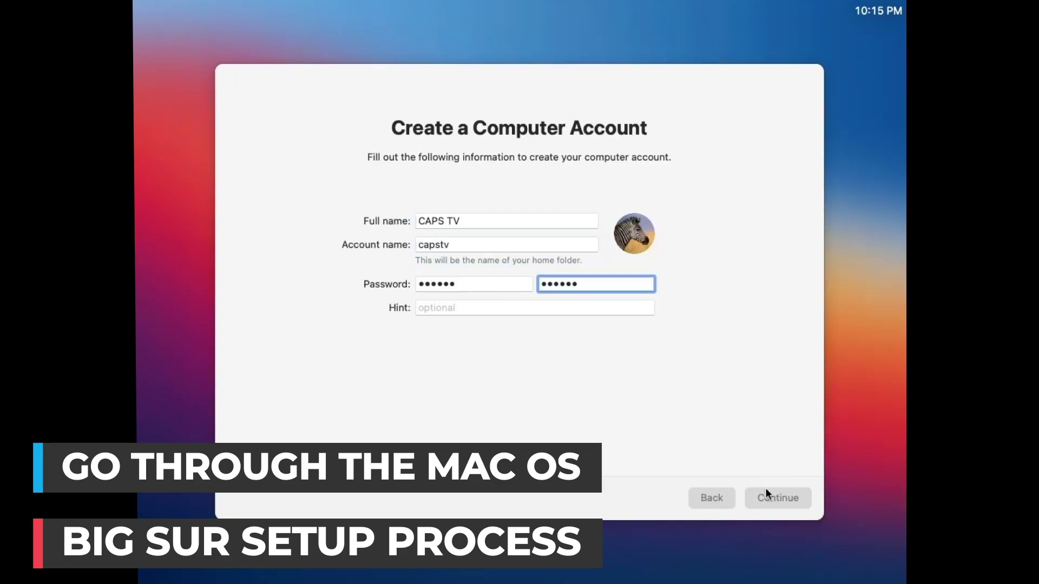
left_click(766, 490)
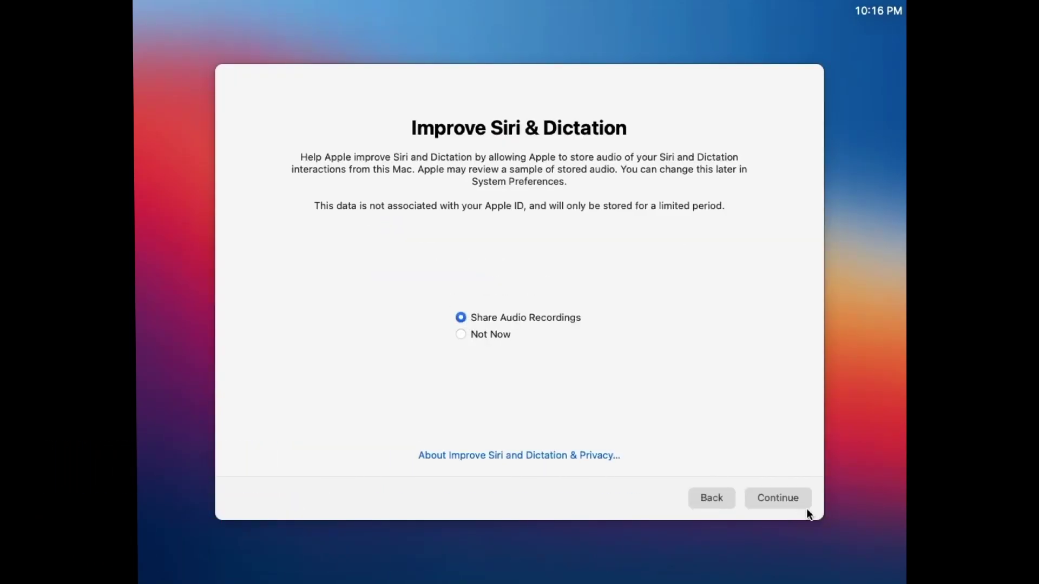
left_click(806, 507)
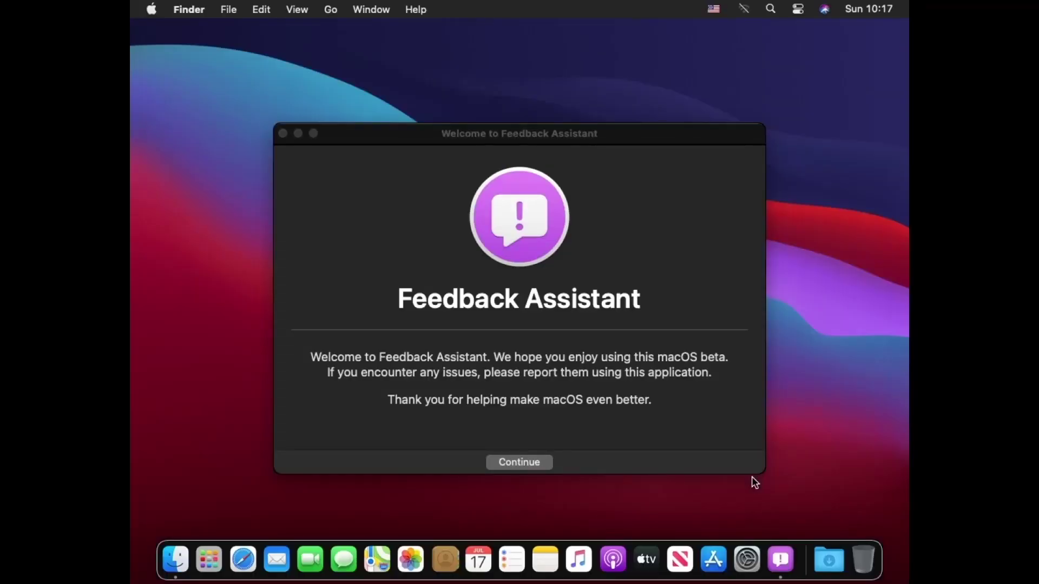
- Pass the Feedback Assistant welcome, close its sign-in window without signing in, and open the information about this Mac
left_click(506, 464)
left_click(768, 470)
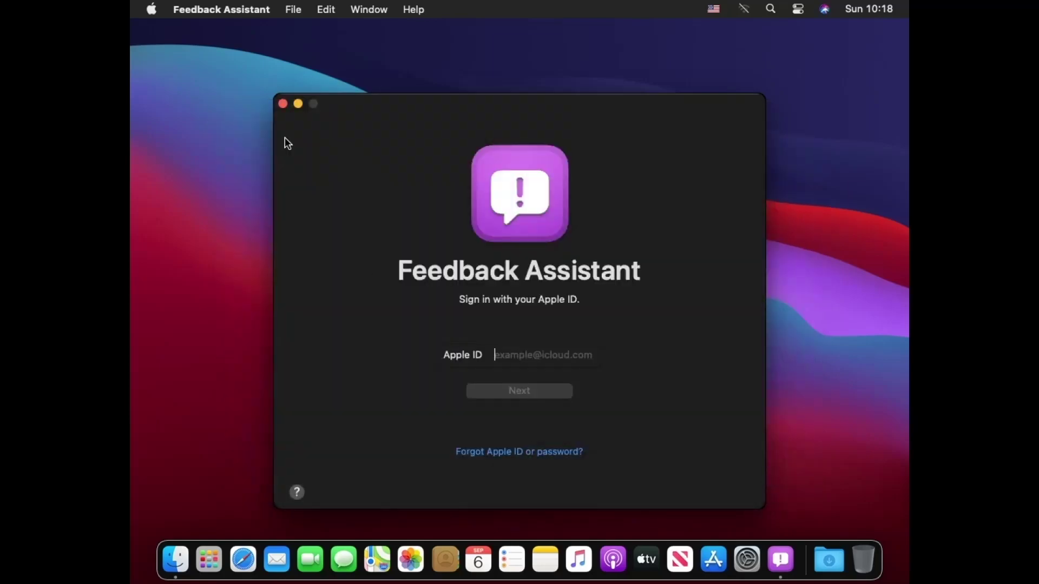
left_click(282, 104)
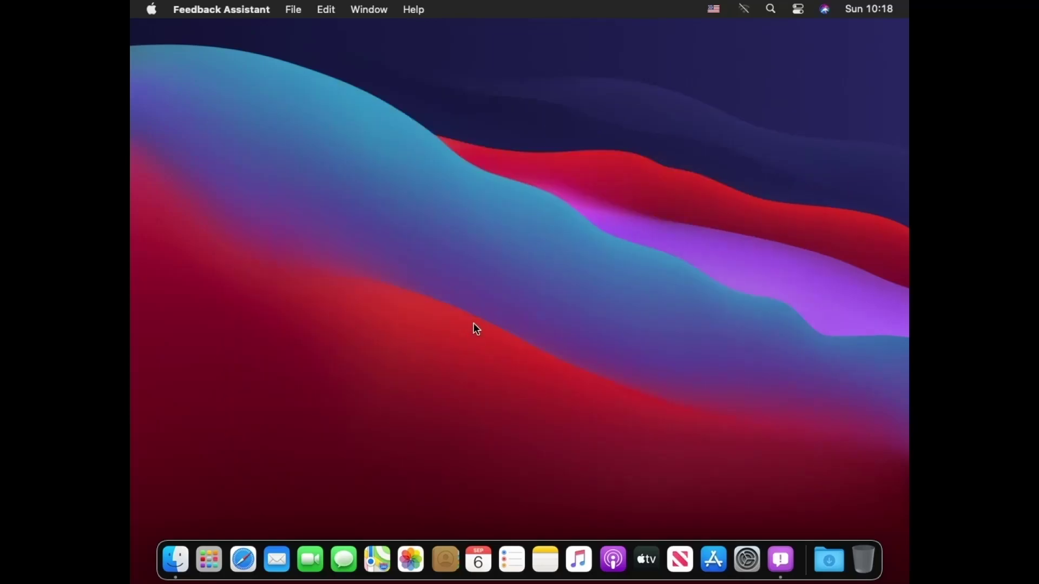
left_click(150, 10)
left_click(154, 27)
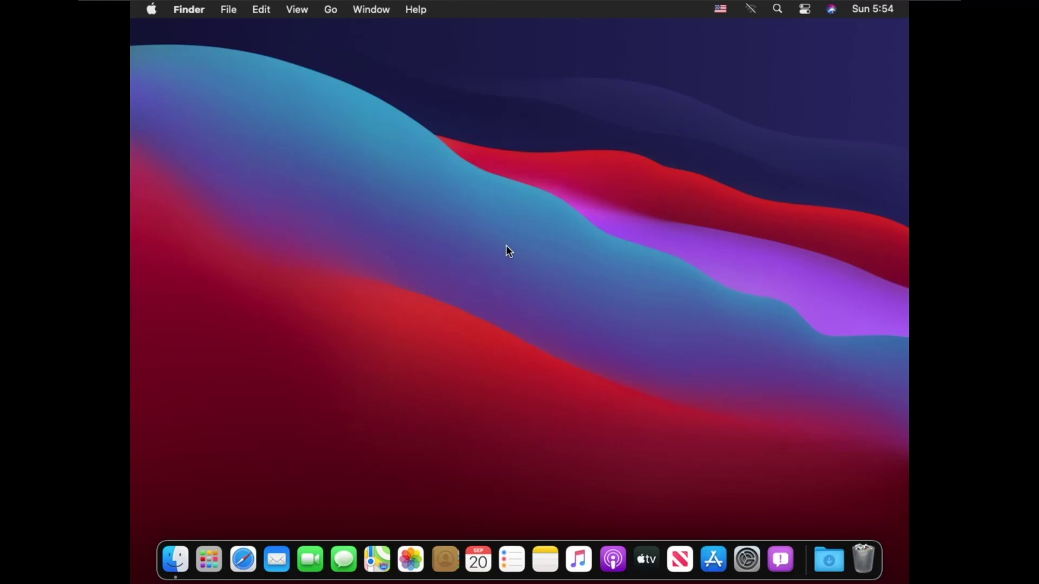
- Connect the VMware Tools installer CD to the running macOS 11.0 virtual machine
mouse_move(275, 6)
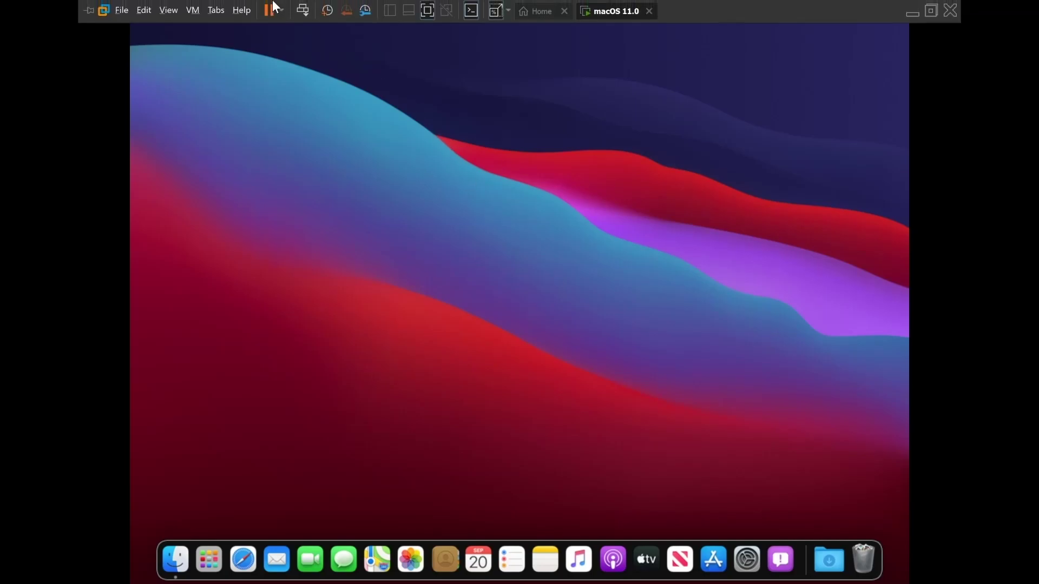
left_click(191, 10)
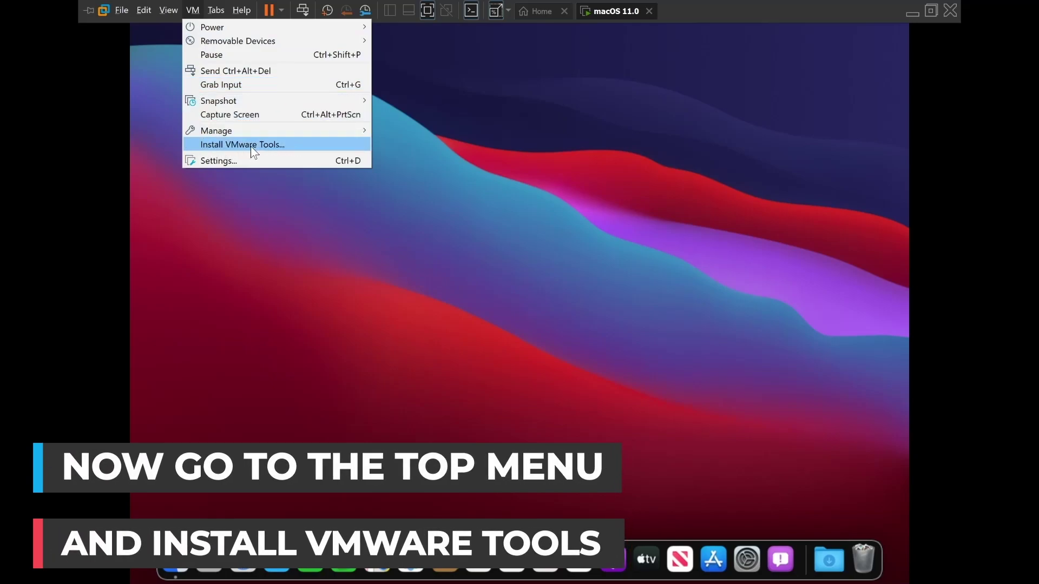
left_click(339, 143)
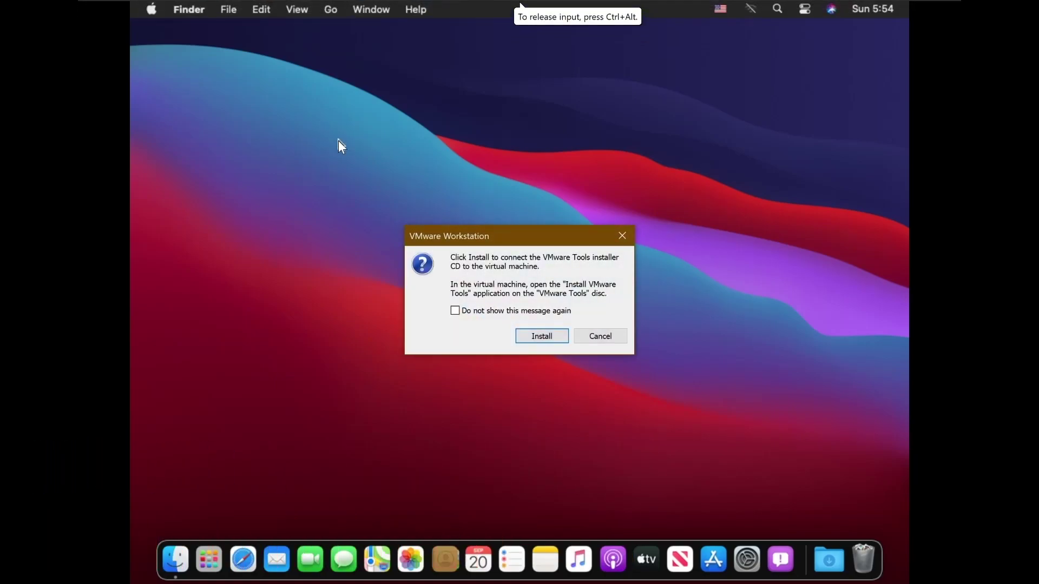
left_click(544, 336)
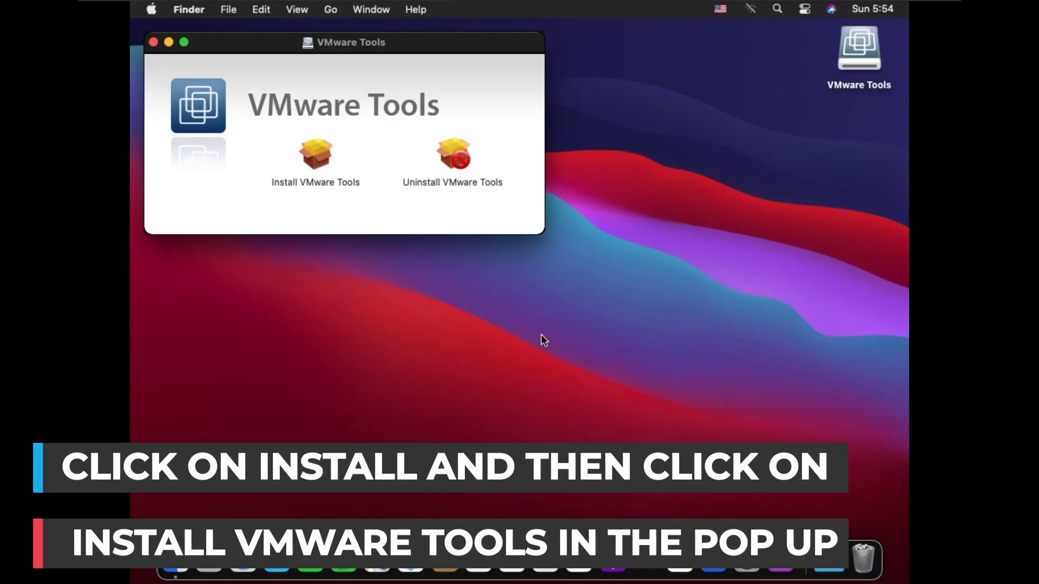
- Run Install VMware Tools from the mounted disc and start a standard installation on the Untitled disk
double_click(318, 164)
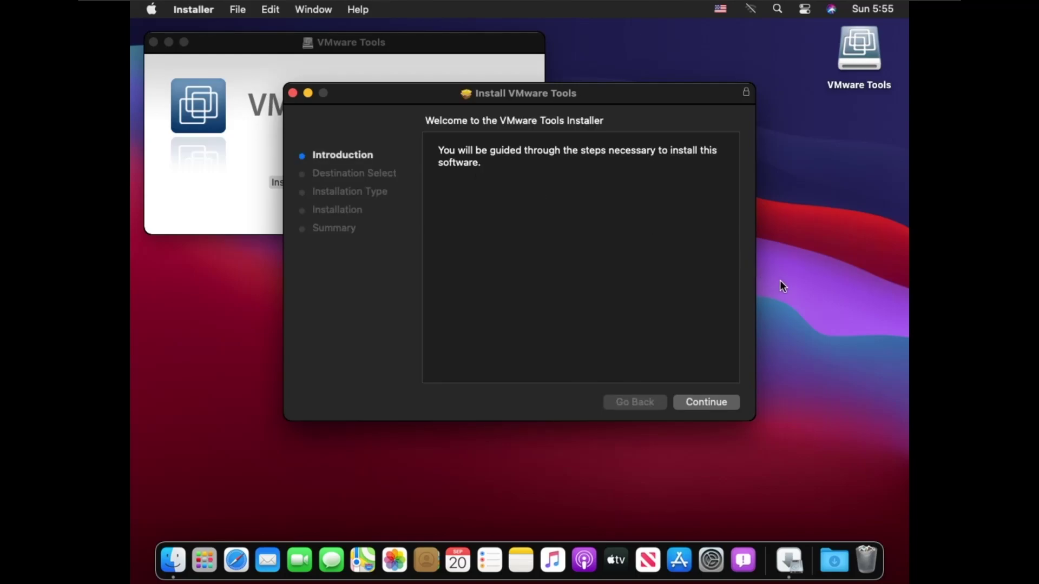
left_click(720, 403)
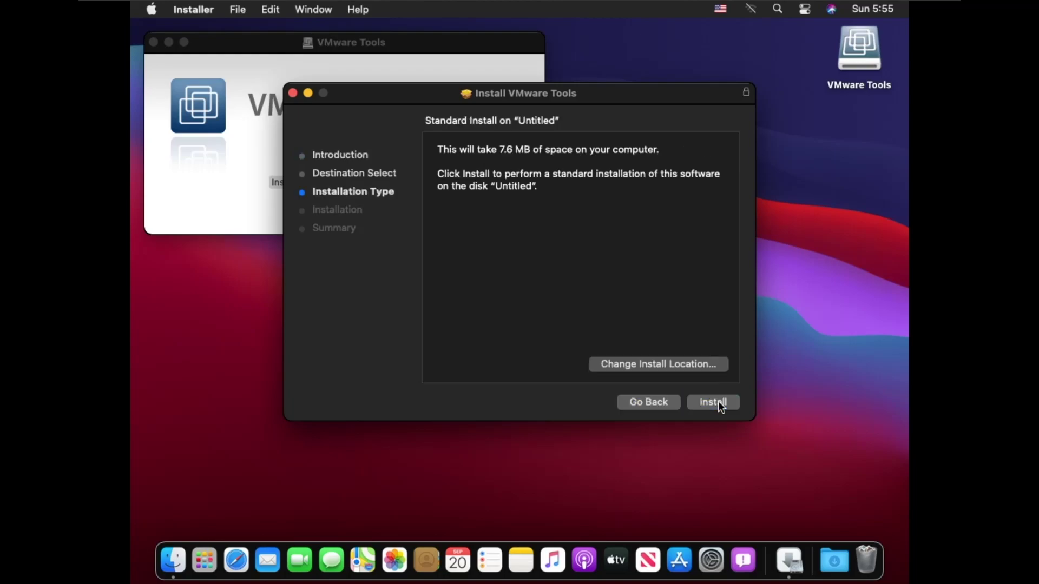
left_click(720, 403)
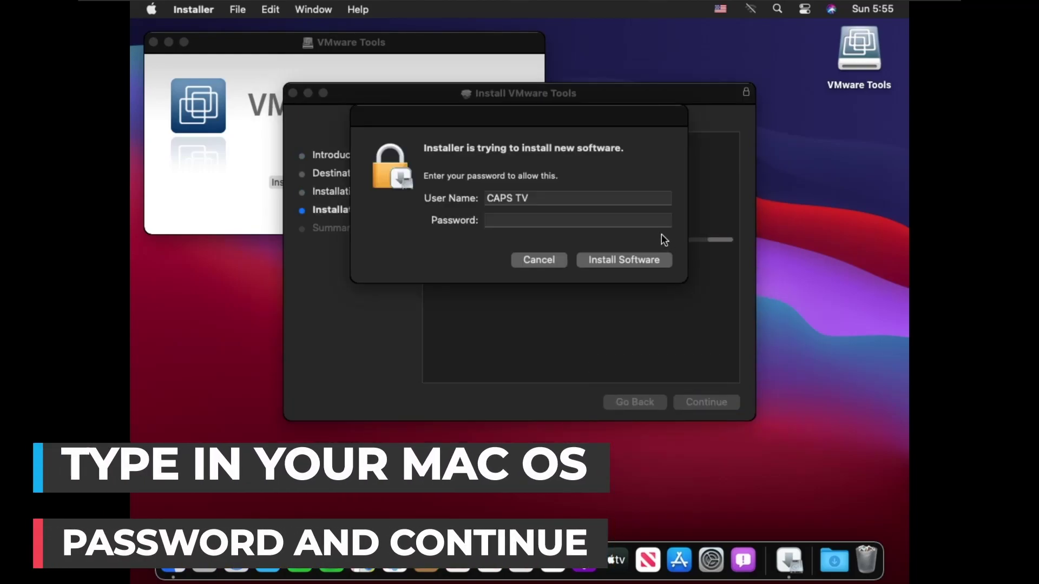
- Authorize the VMware Tools installation with the macOS account password, and dismiss the System Extension Updated message
left_click(649, 221)
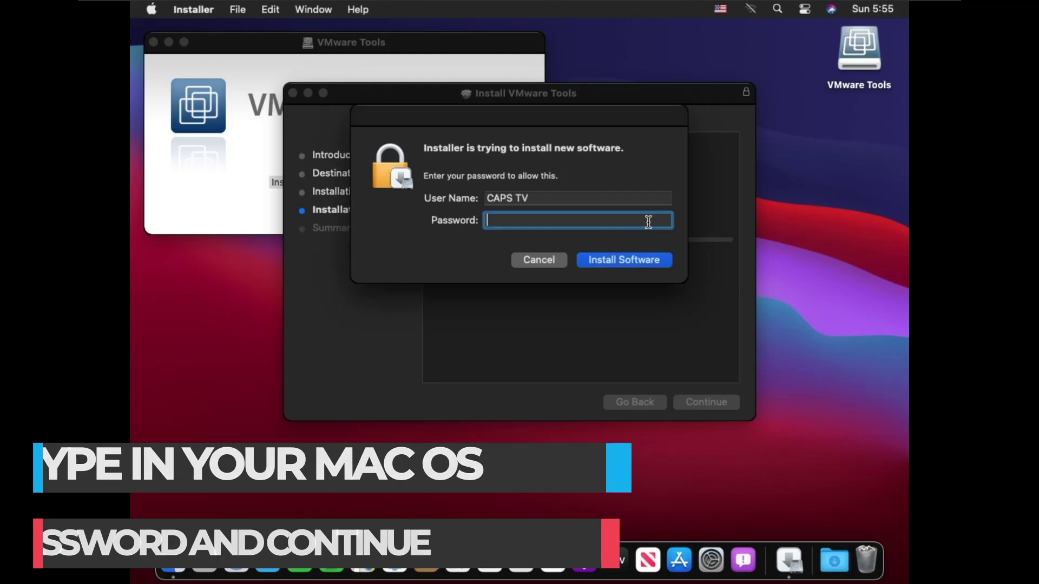
type("******")
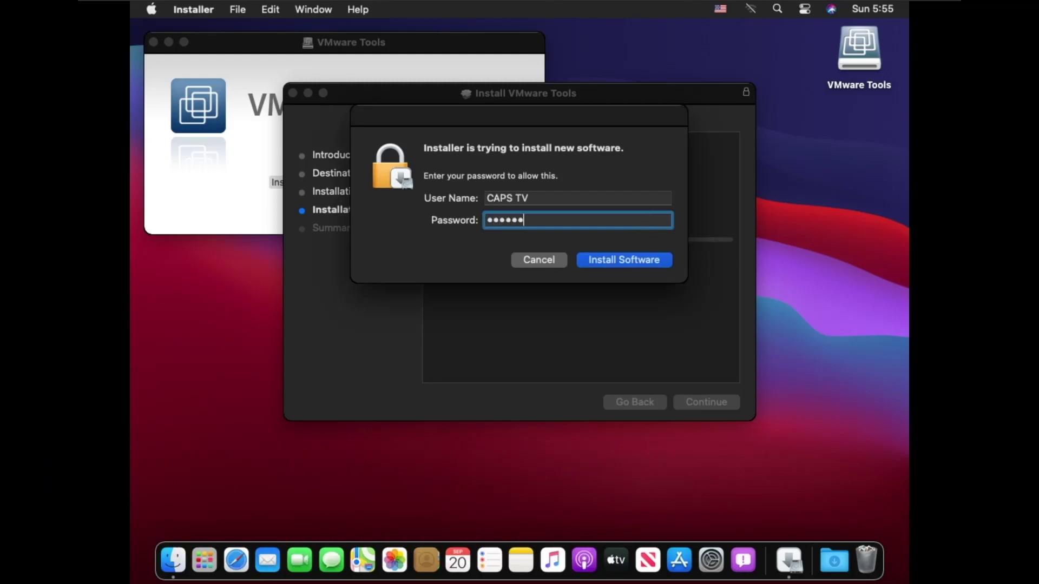
left_click(664, 264)
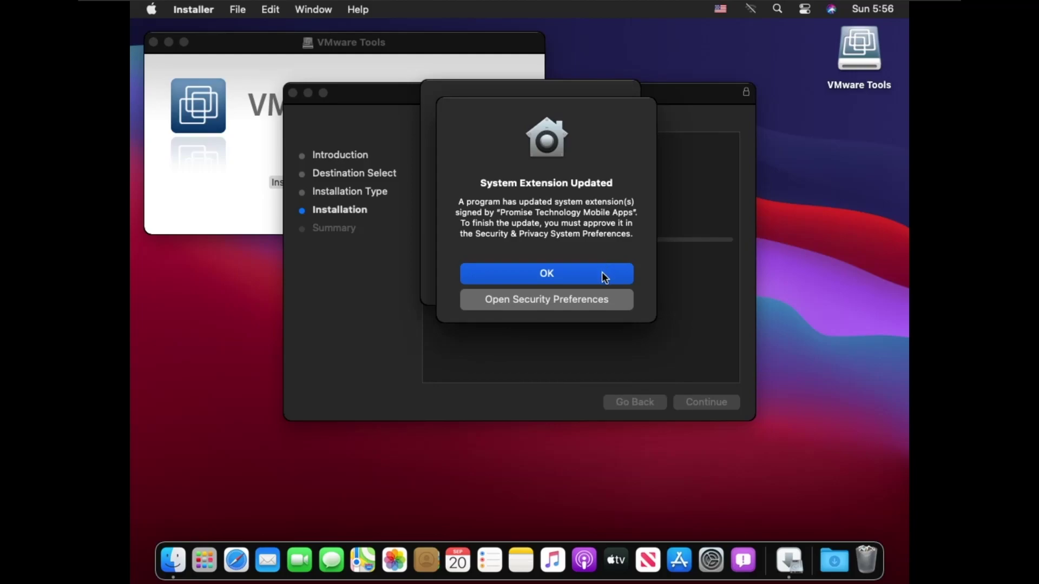
left_click(605, 276)
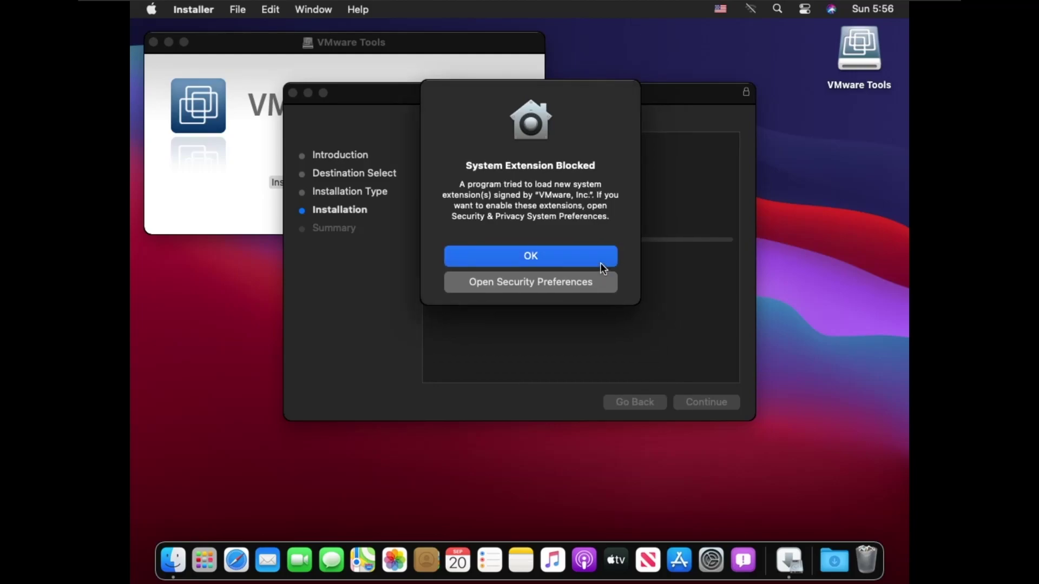
- Dismiss the System Extension Blocked message and unlock the Security & Privacy preferences with the account password
left_click(600, 262)
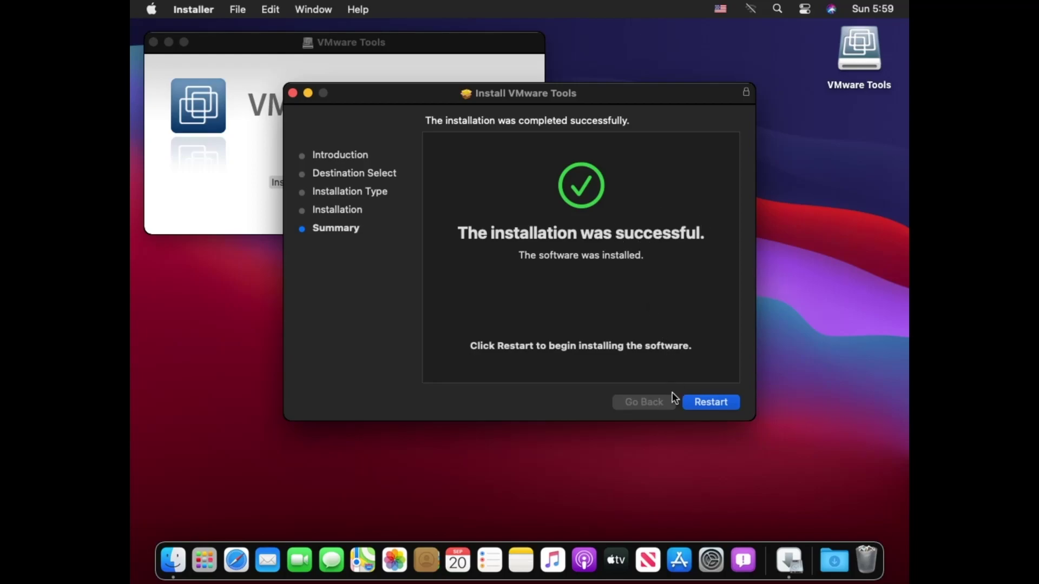
left_click(712, 565)
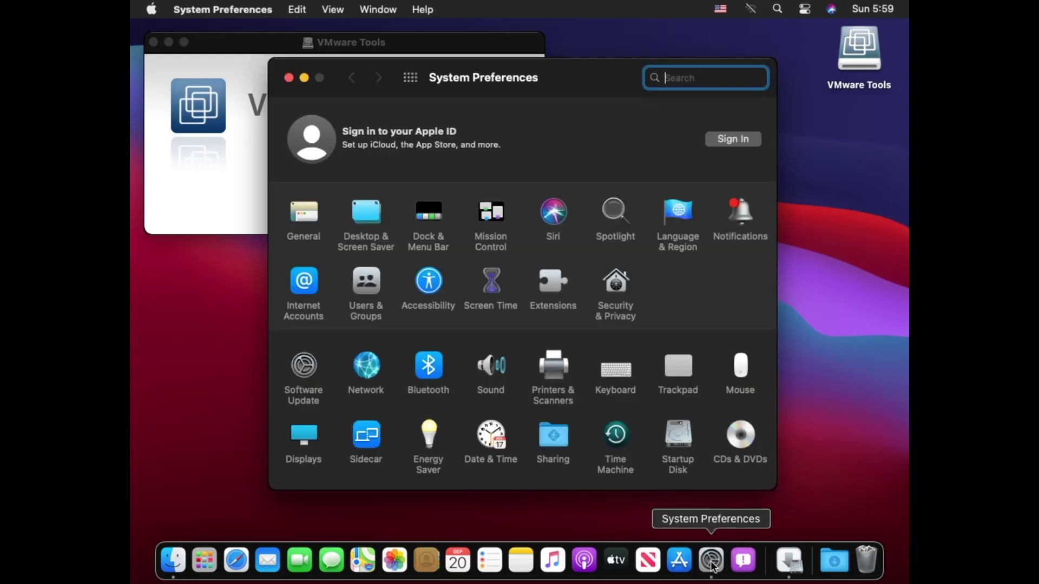
left_click(617, 293)
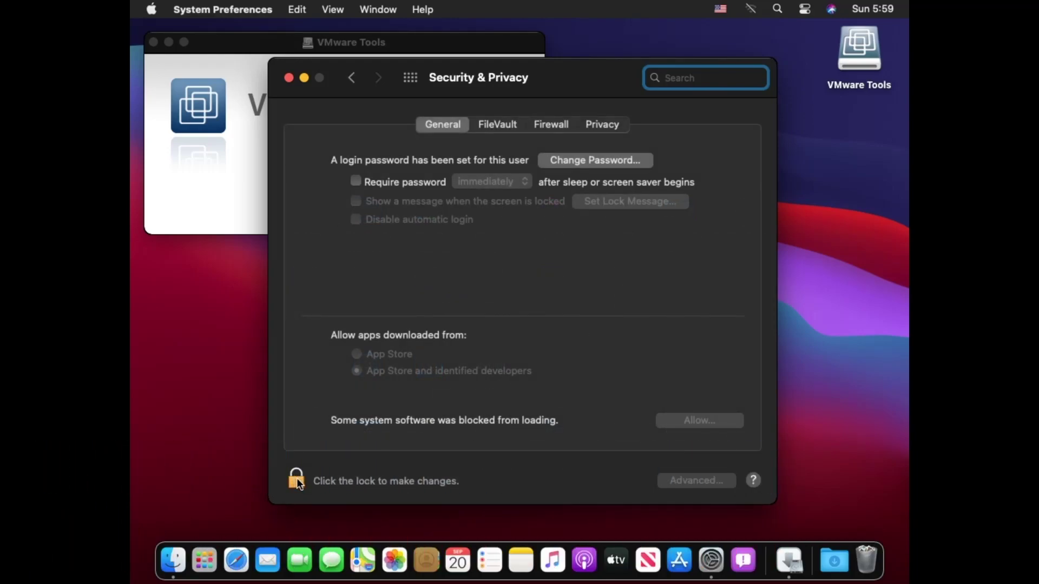
left_click(297, 479)
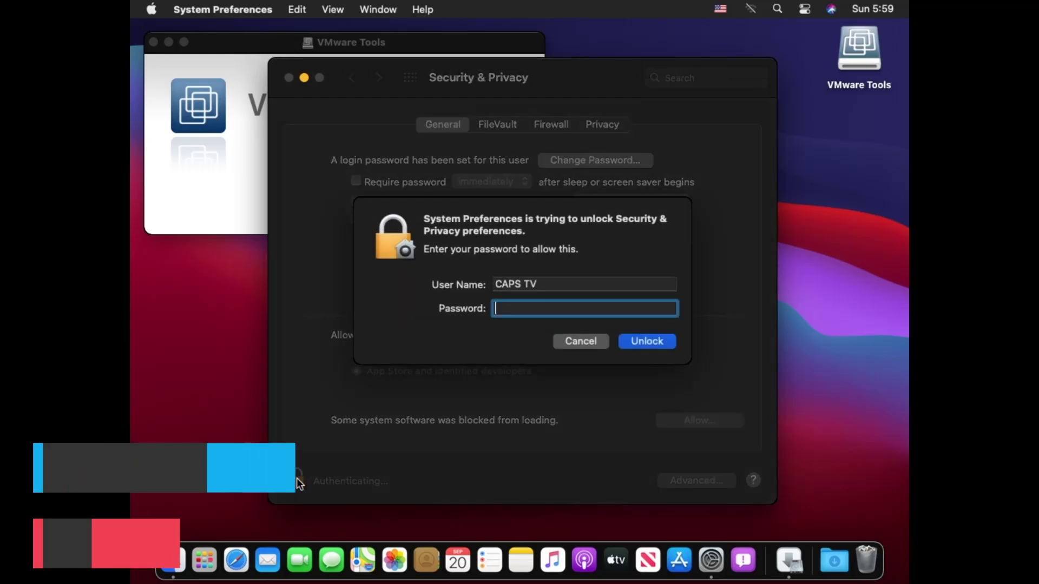
type("••••••")
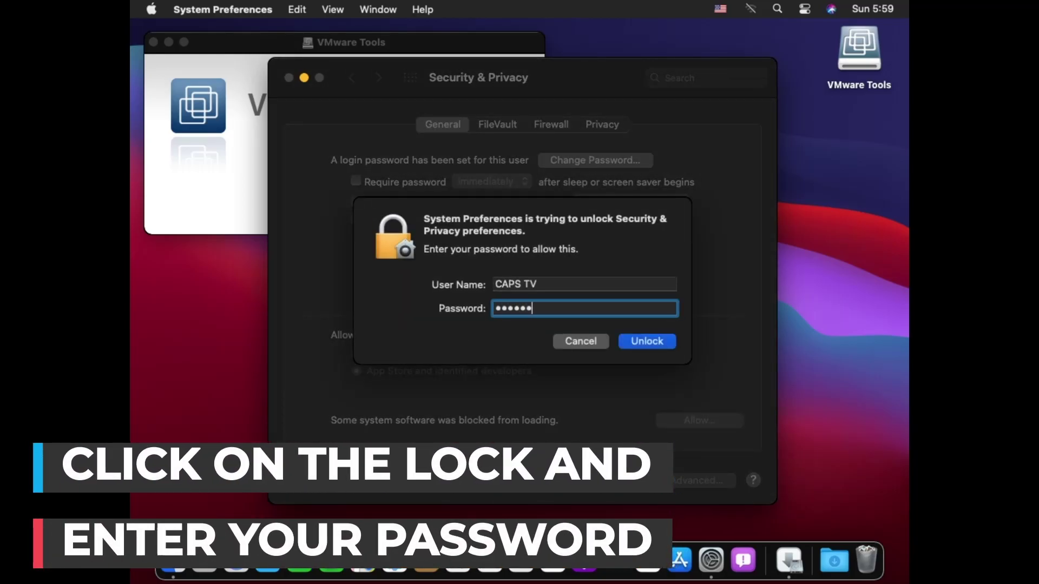
key("Return")
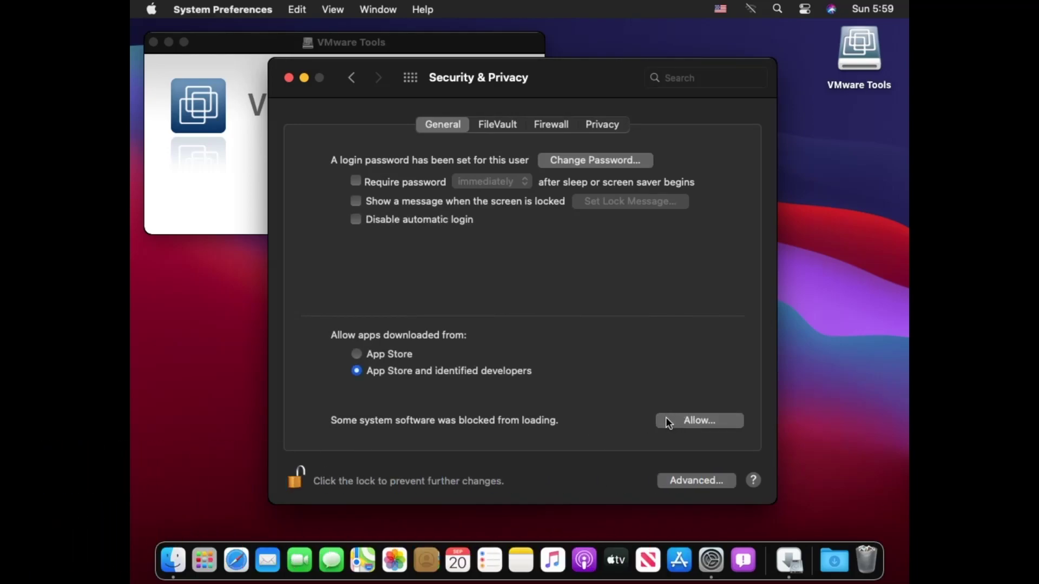
- Allow the blocked system software from VMware, Inc. to load, and postpone the restart that this requires
left_click(726, 424)
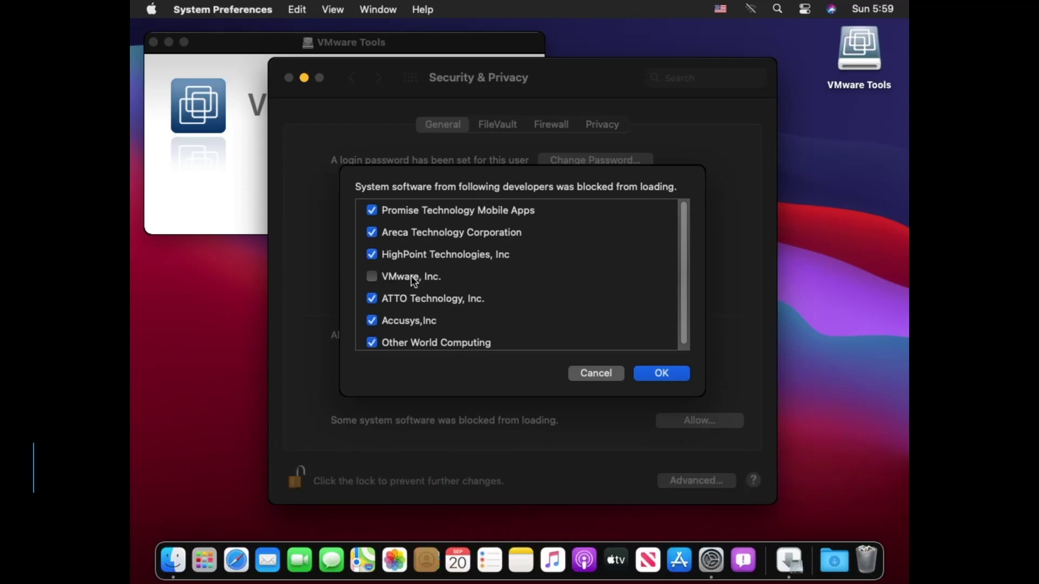
left_click(372, 277)
left_click(650, 371)
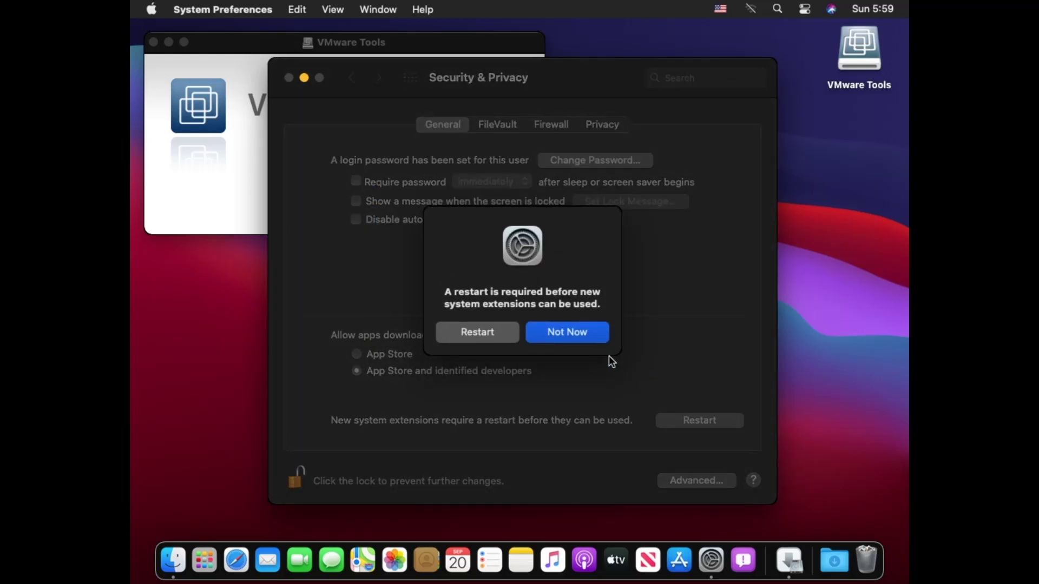
left_click(584, 332)
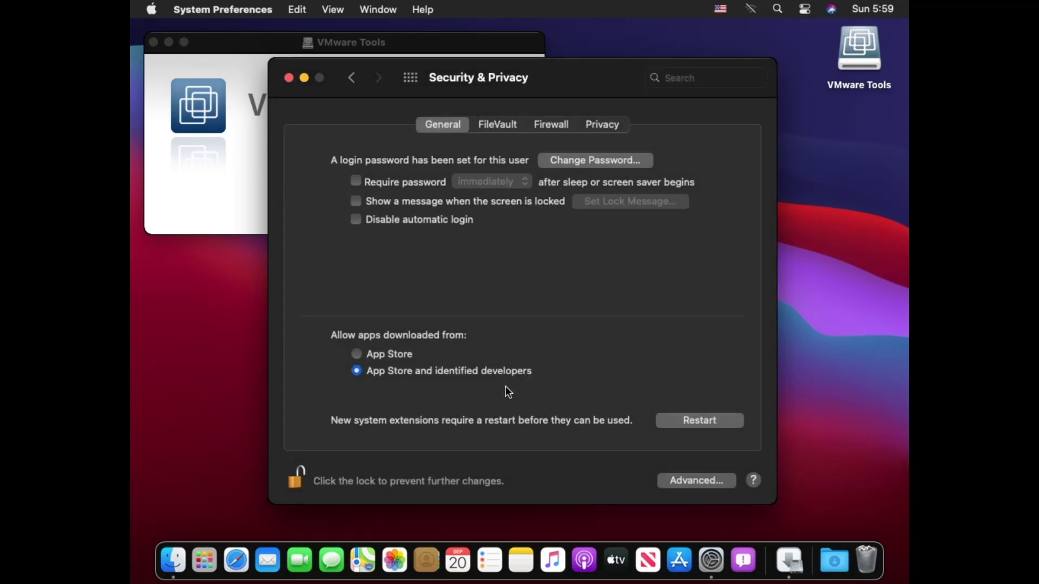
- Lock and close the Security & Privacy preferences, and restart macOS from the finished VMware Tools installer
left_click(297, 481)
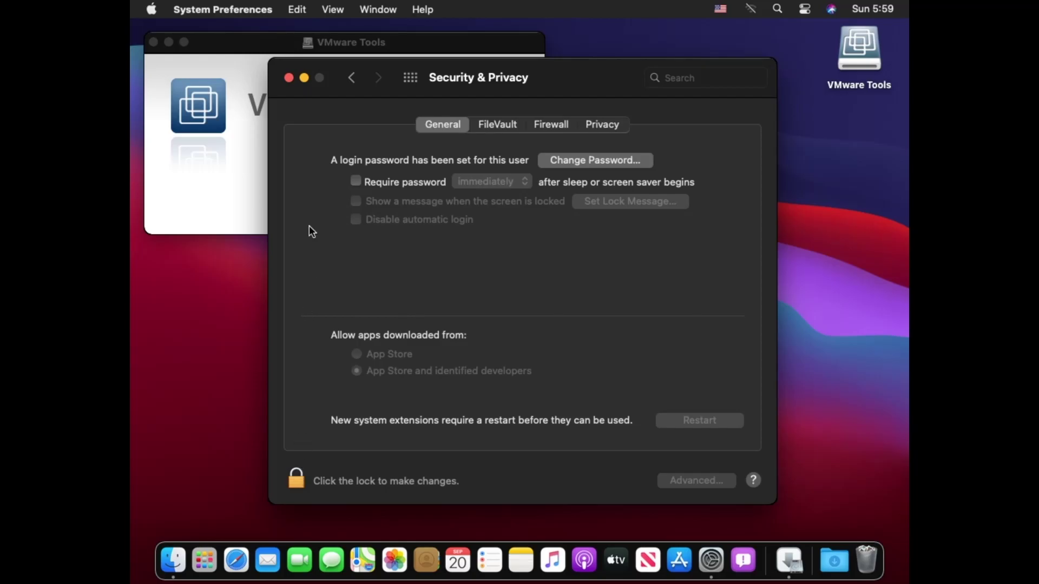
left_click(289, 78)
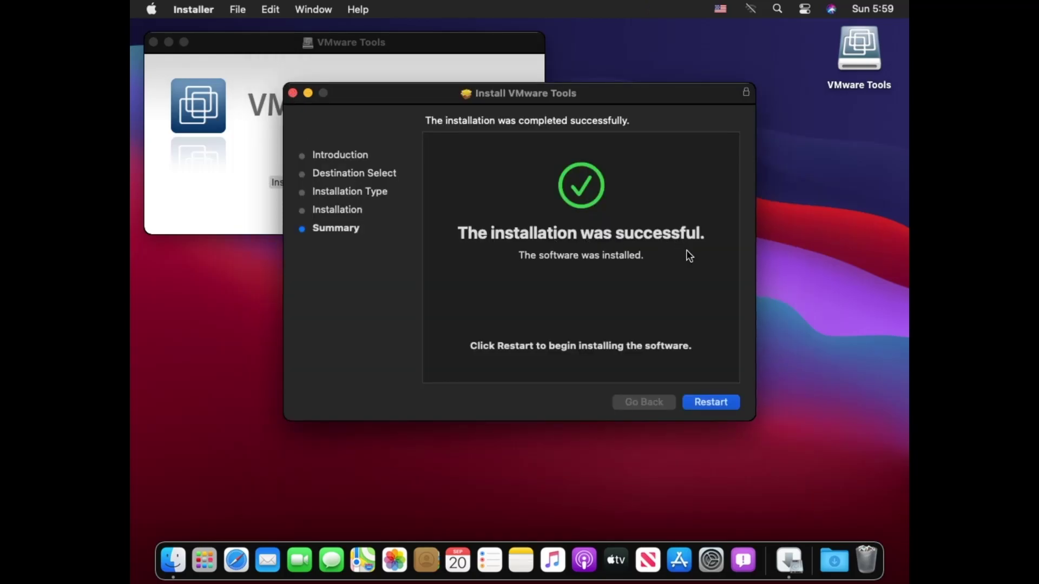
left_click(711, 402)
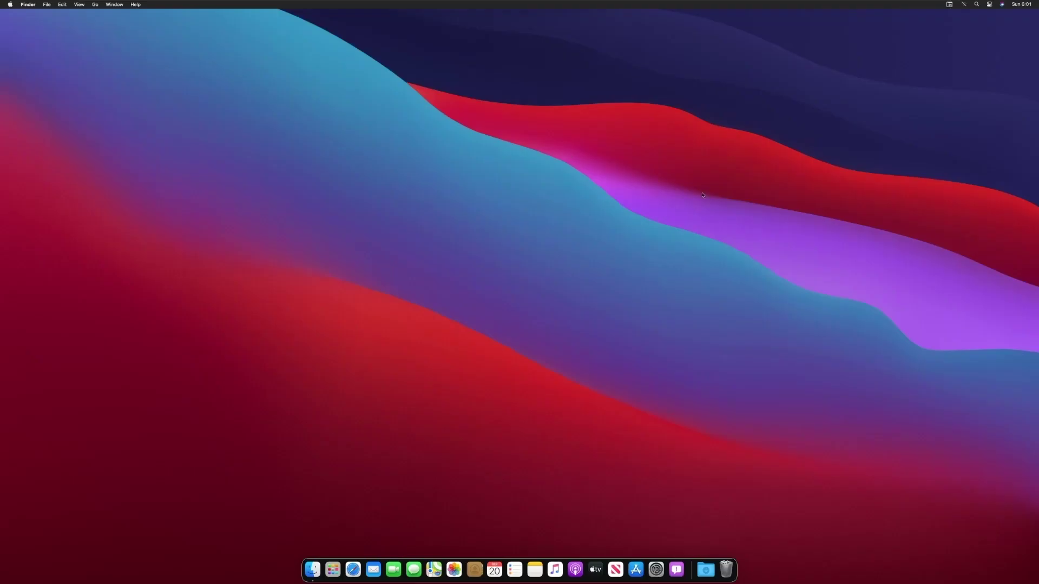
left_click(10, 5)
left_click(561, 295)
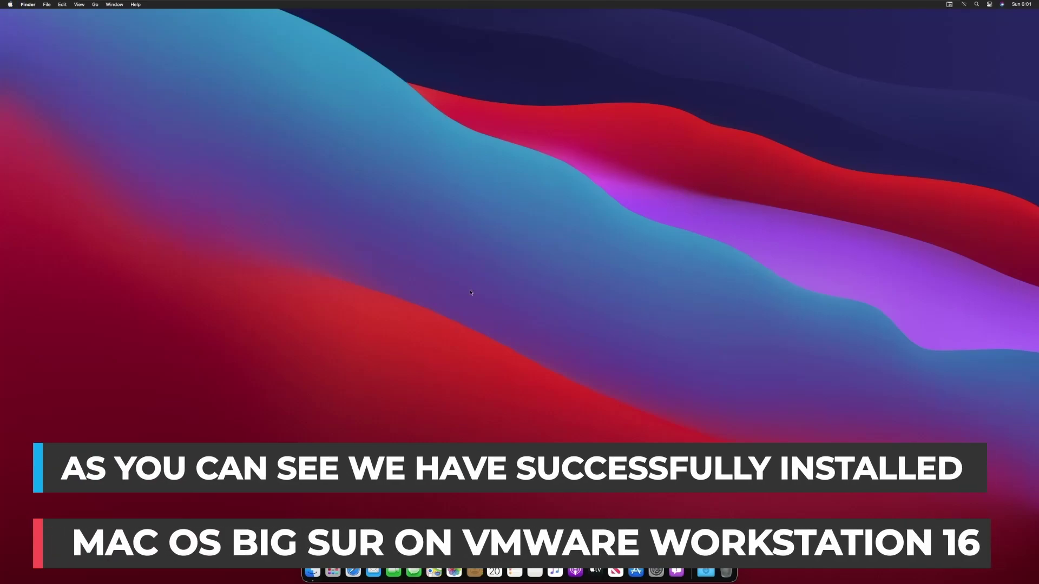